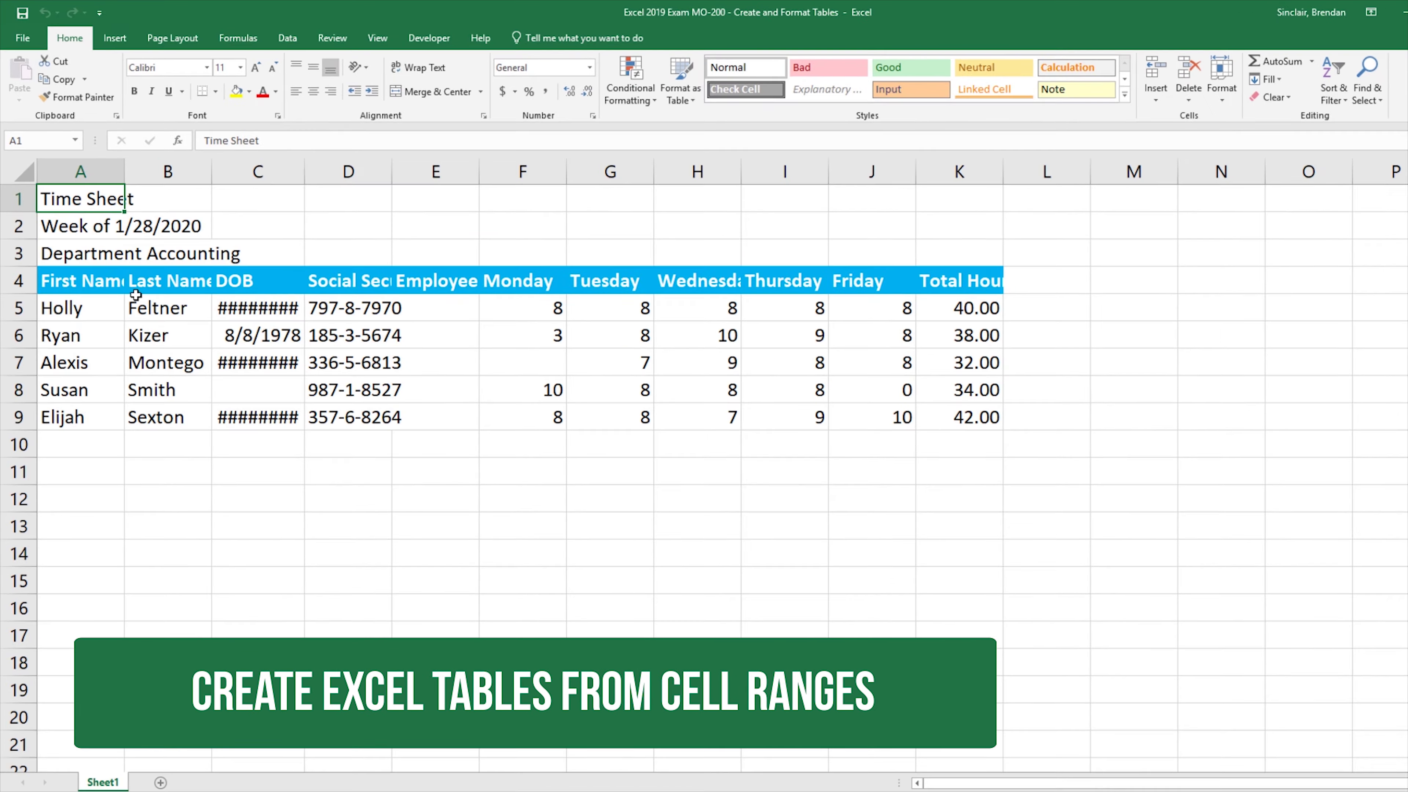
- Turn the A4:K9 time sheet range into Table1, keeping 'My table has headers' checked
{"action": "left_click_drag", "start_coordinate": [75, 264], "coordinate": [478, 348]}
{"action": "left_click_drag", "start_coordinate": [548, 398], "coordinate": [1016, 461]}
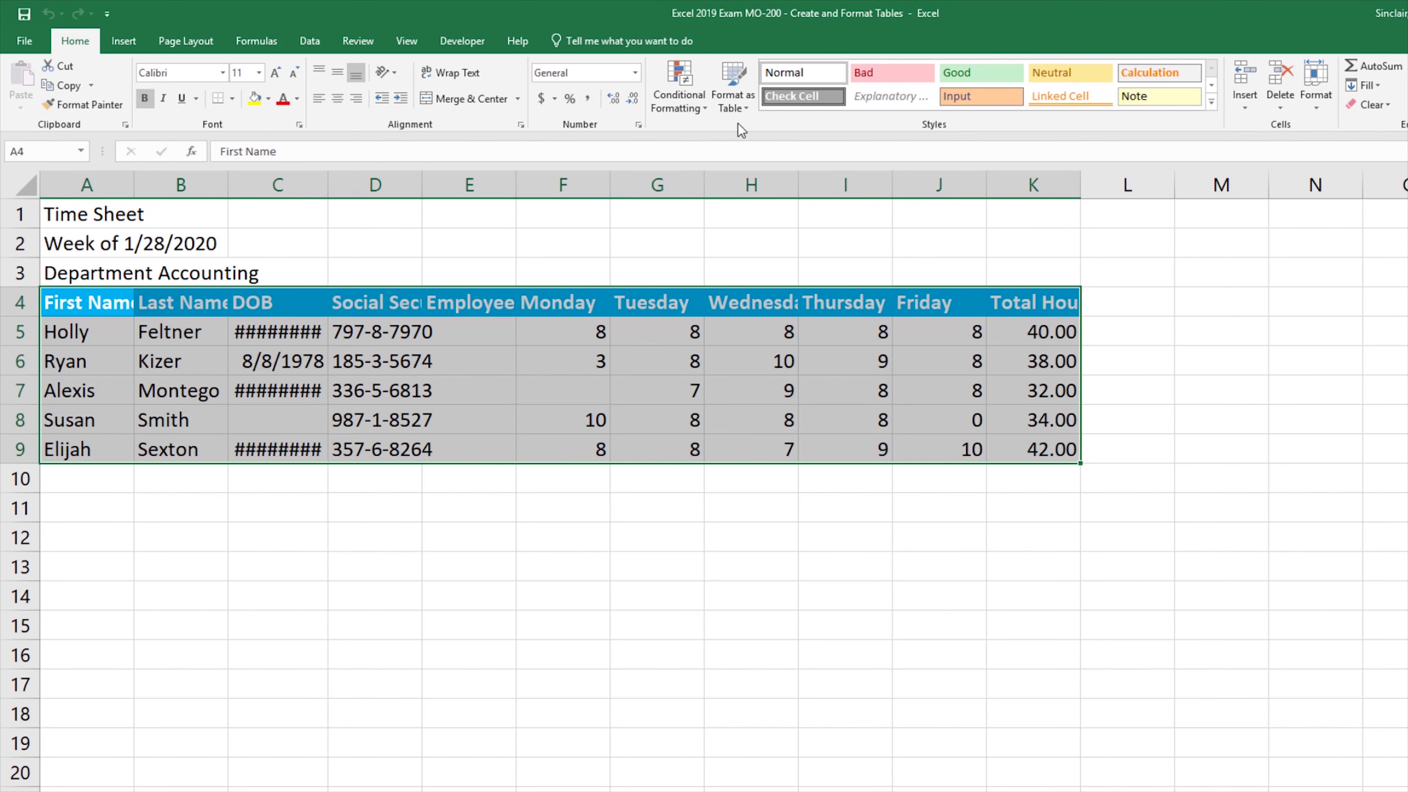
{"action": "left_click", "coordinate": [735, 105]}
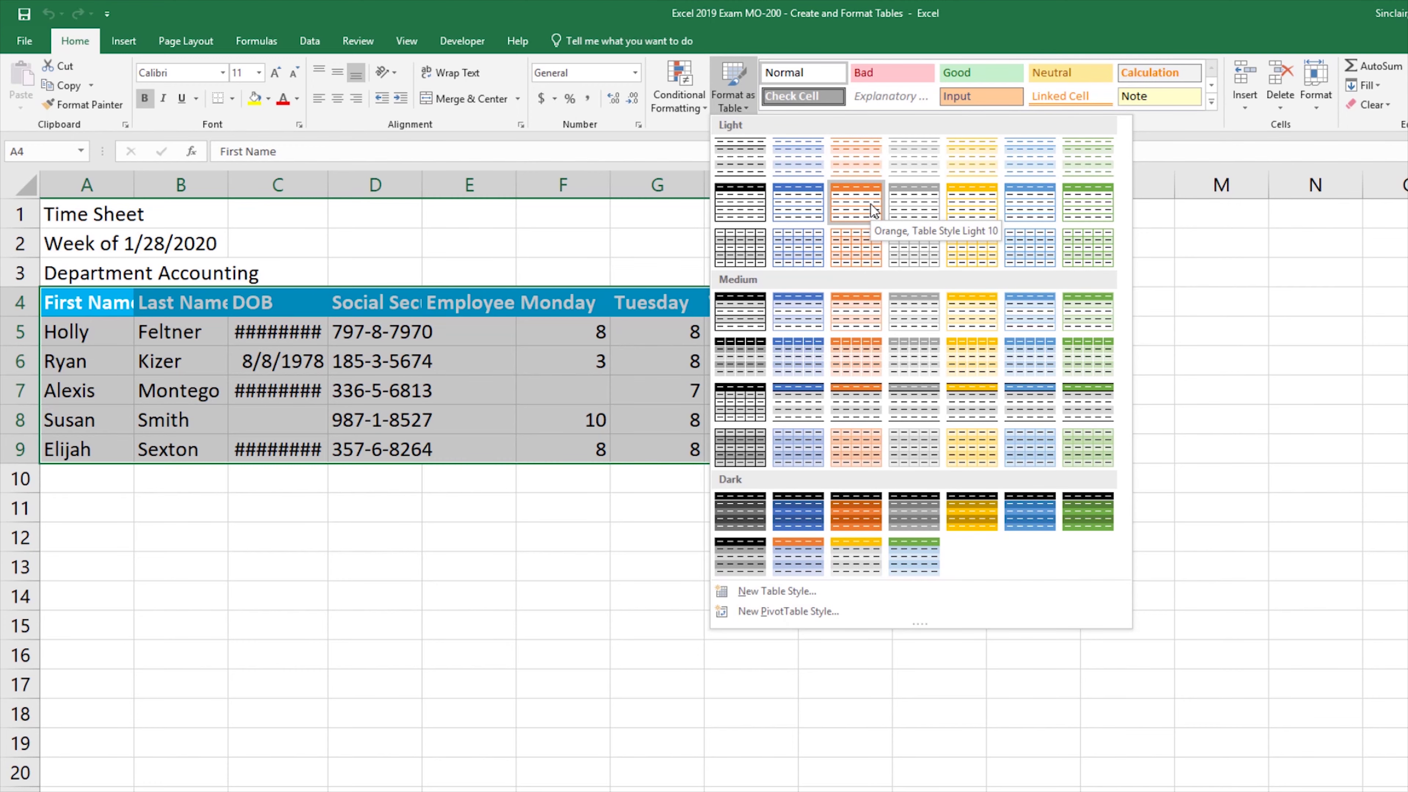
{"action": "left_click", "coordinate": [718, 8]}
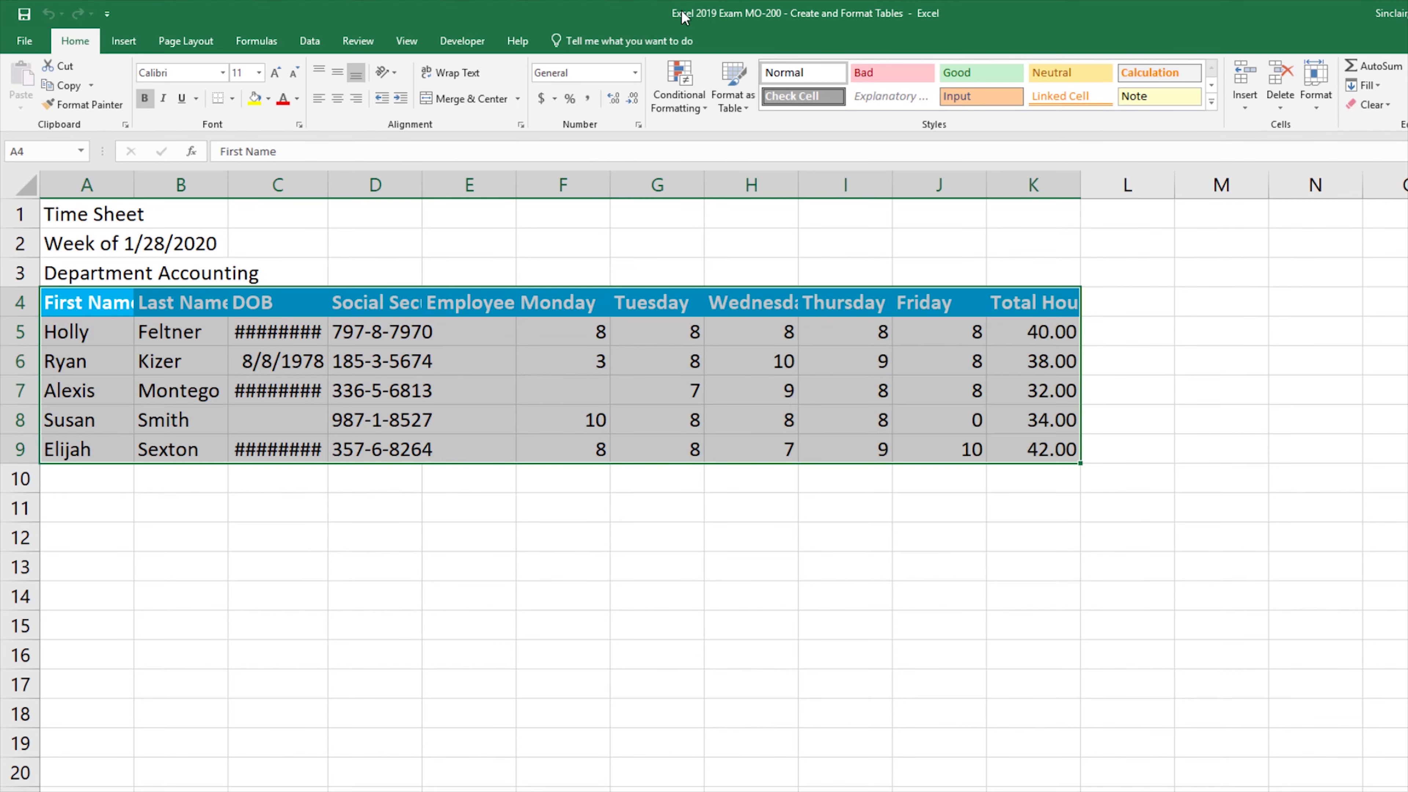
{"action": "left_click", "coordinate": [139, 42]}
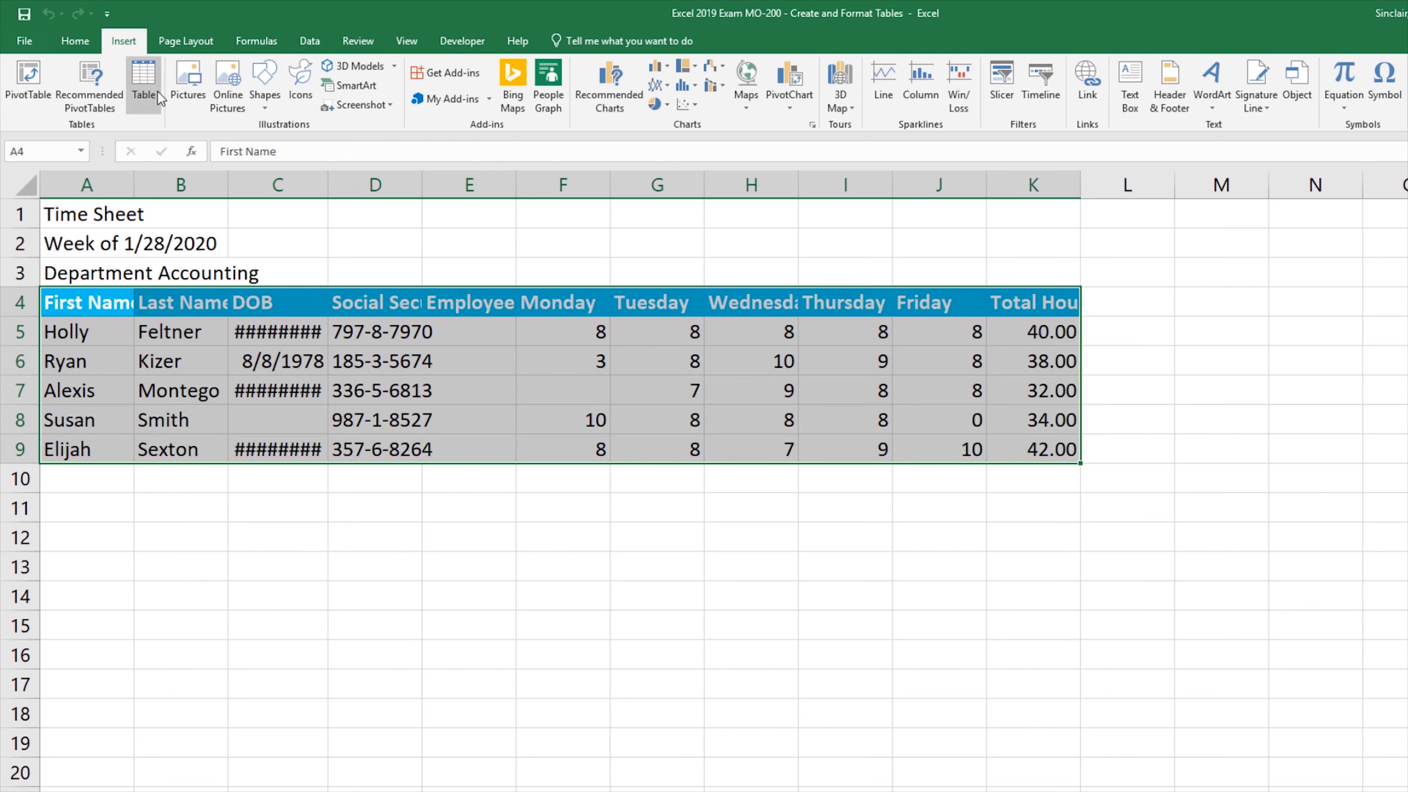
{"action": "left_click", "coordinate": [144, 86]}
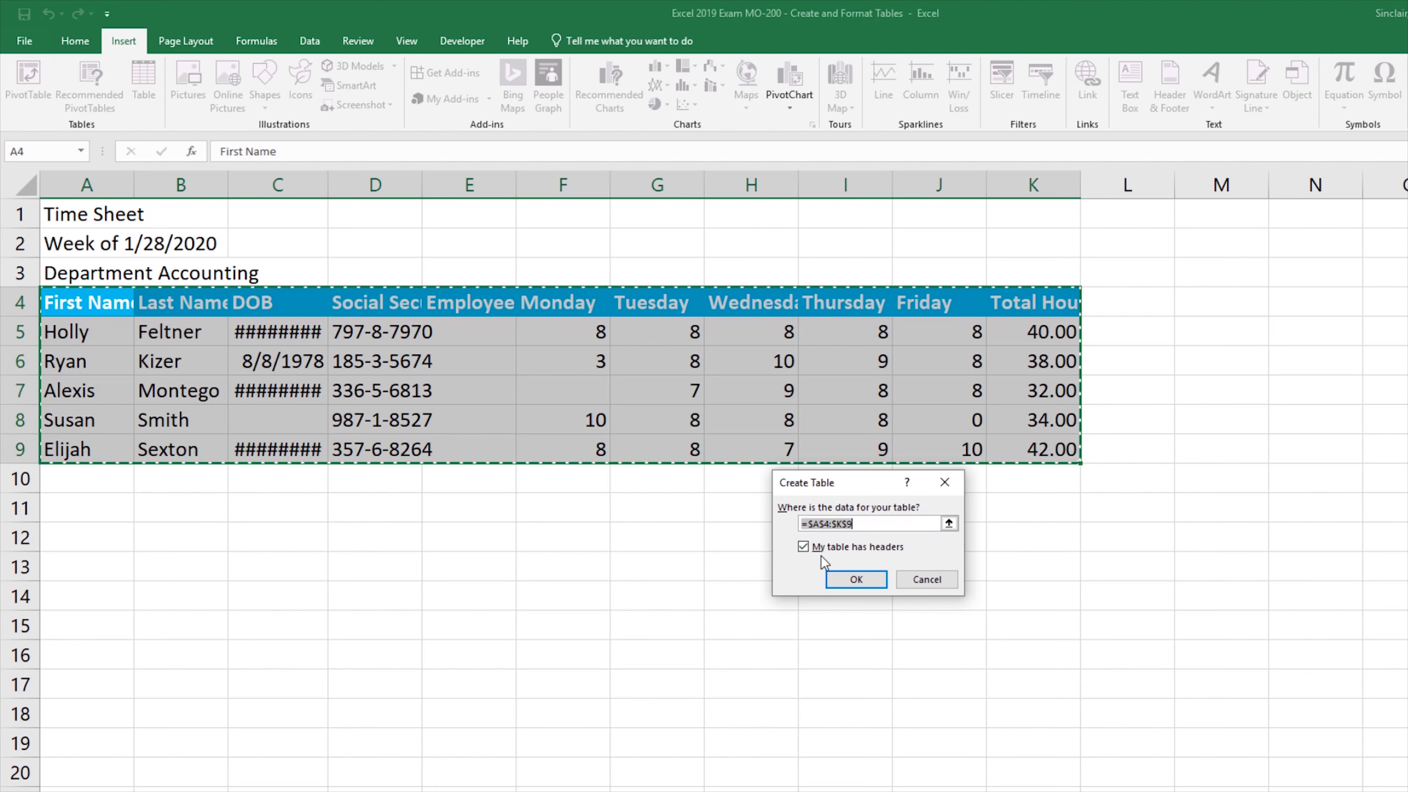
{"action": "left_click", "coordinate": [855, 585]}
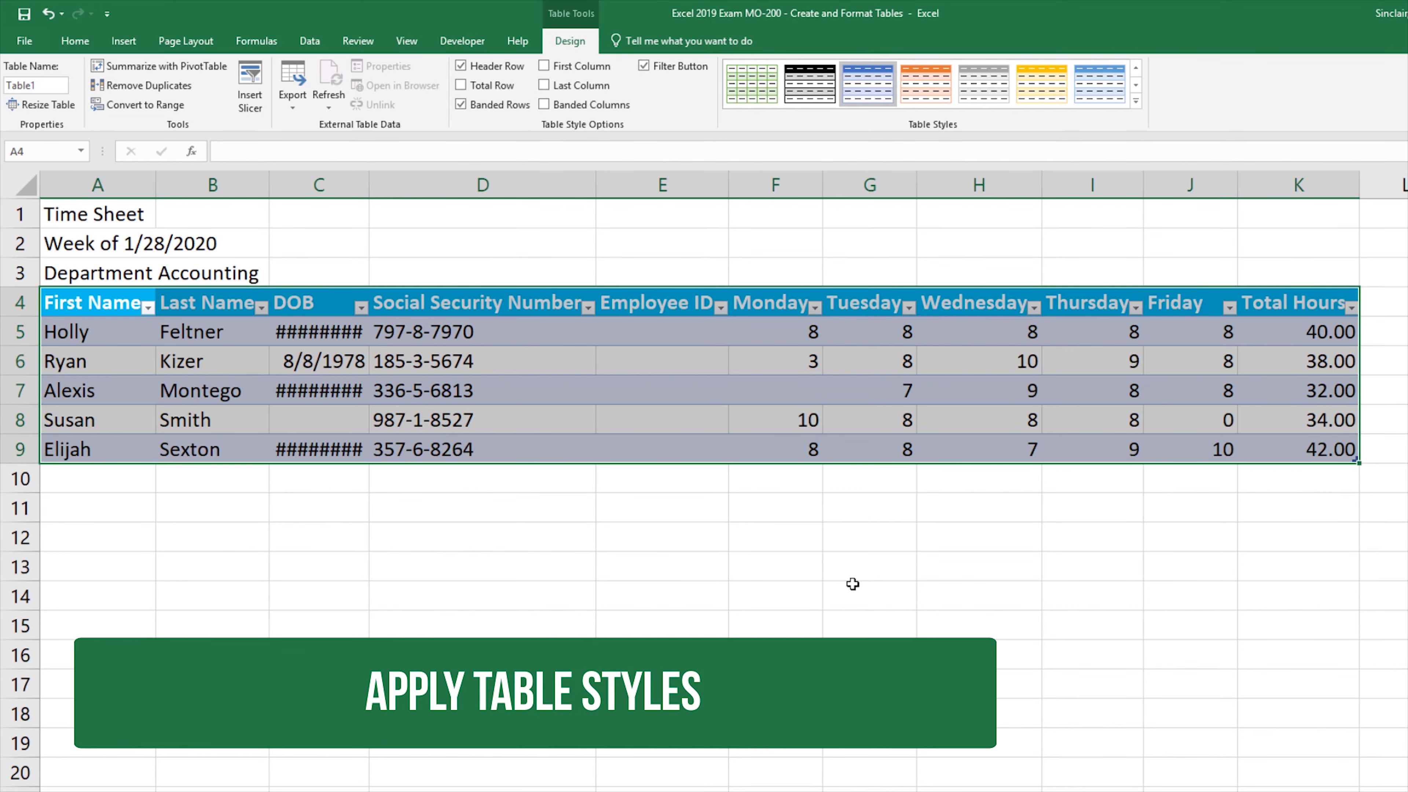
- Apply the blue Table Style Medium 9 to Table1
{"action": "left_click", "coordinate": [716, 415]}
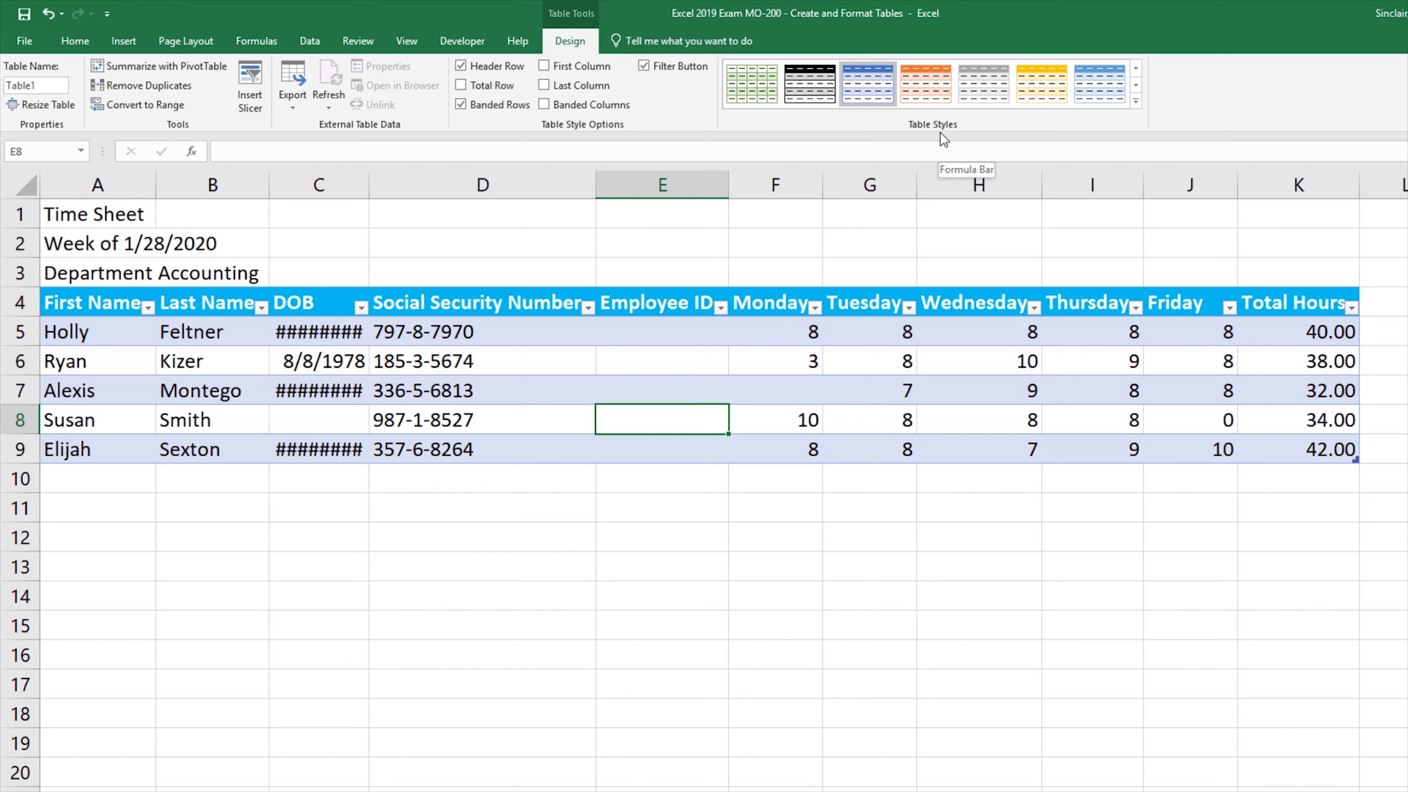
{"action": "left_click", "coordinate": [1135, 102]}
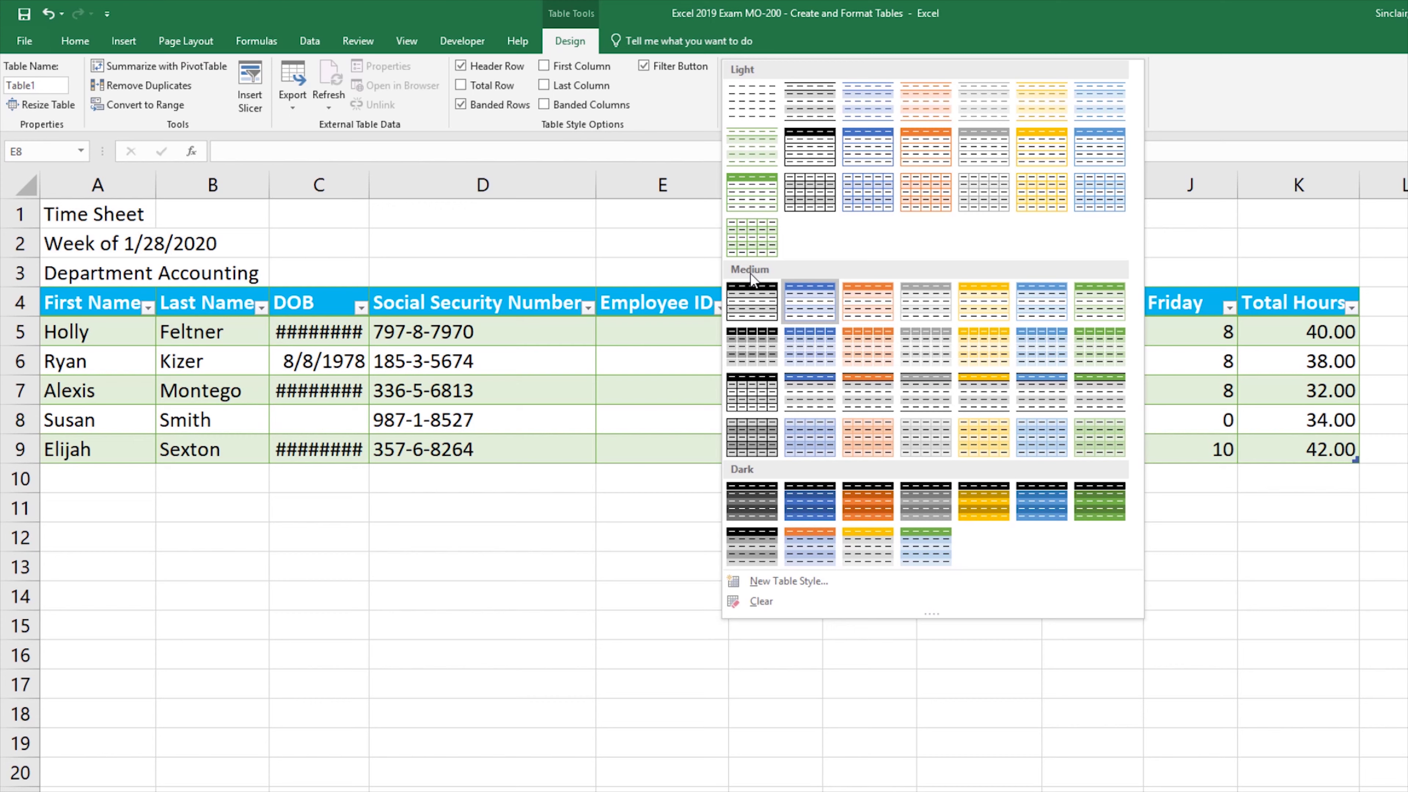
{"action": "left_click", "coordinate": [816, 351]}
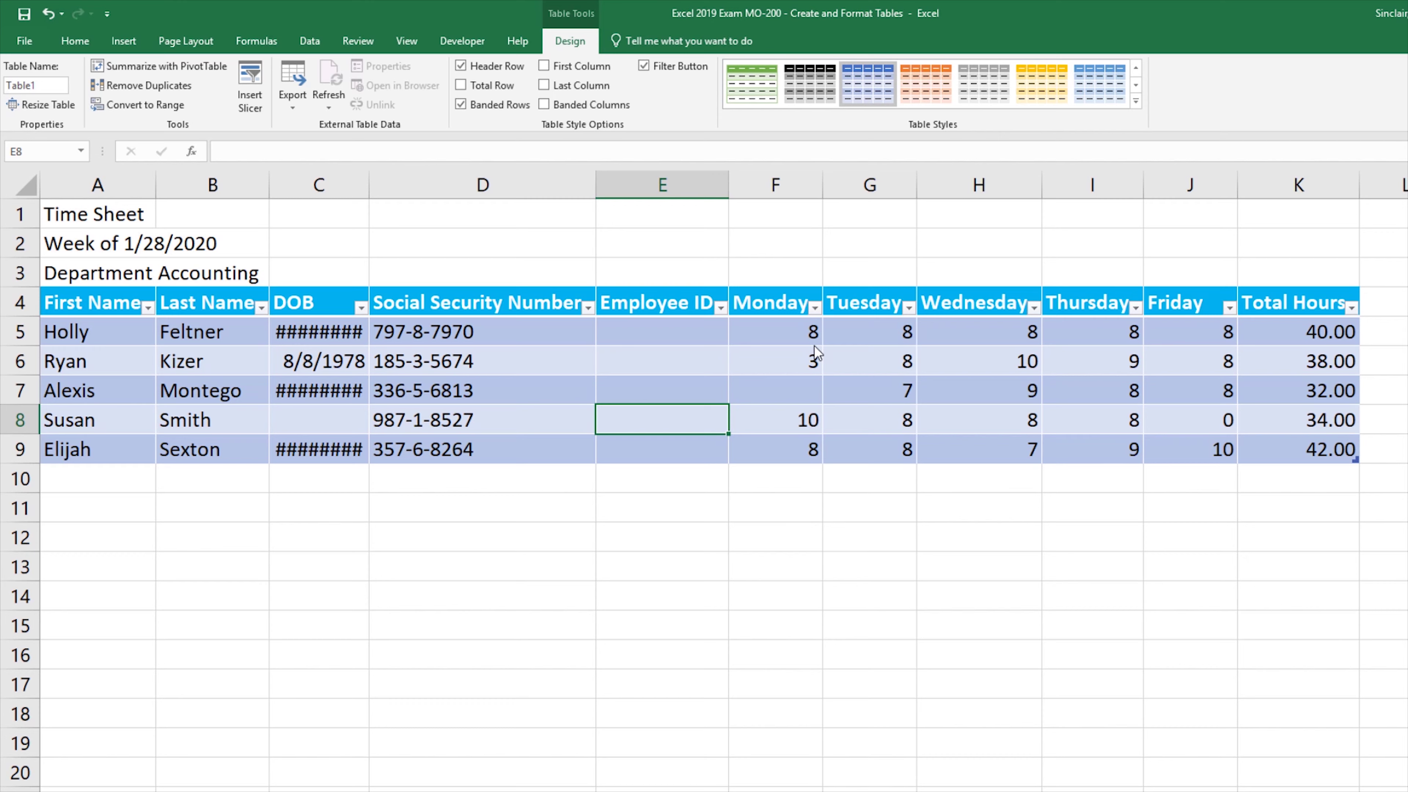
{"action": "left_click", "coordinate": [1136, 101]}
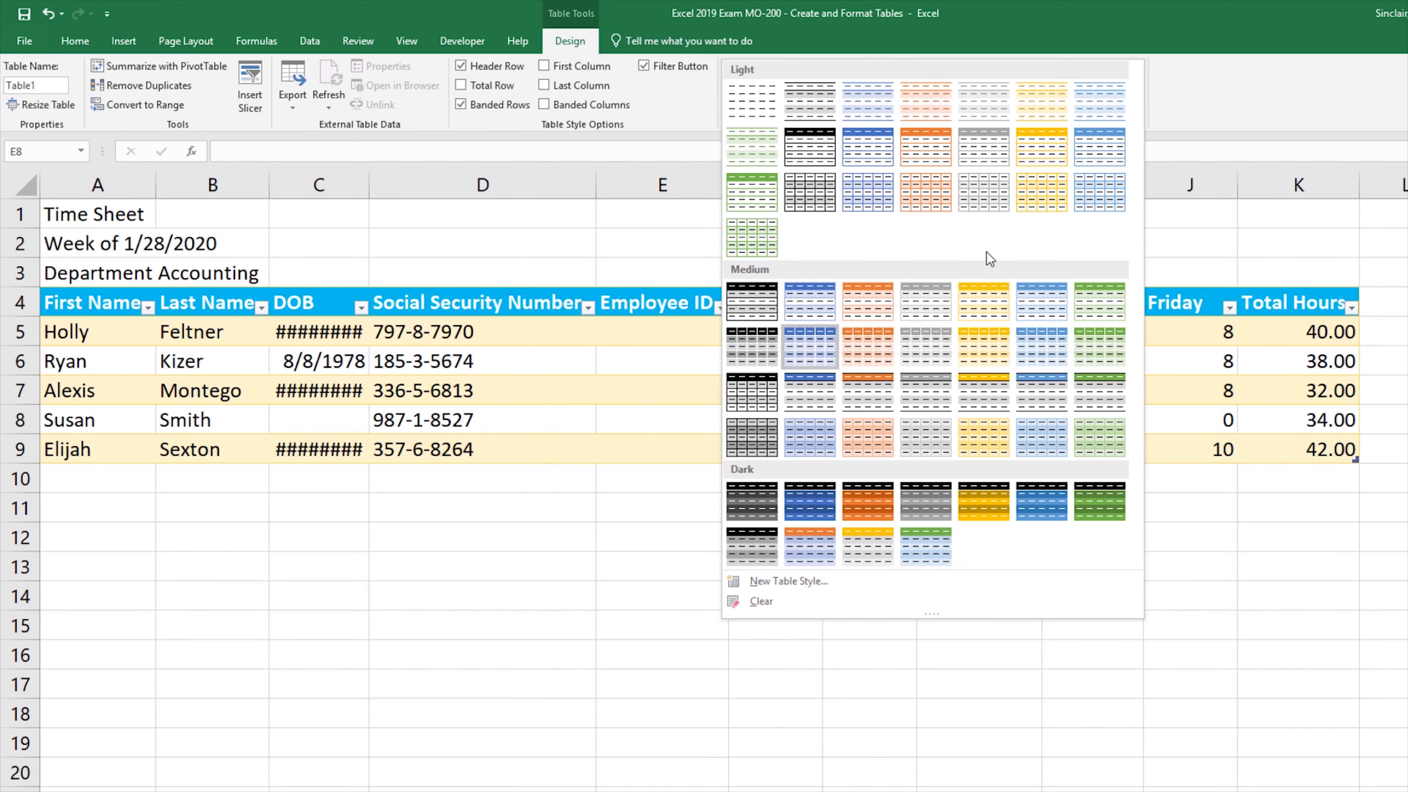
{"action": "key", "text": "Escape"}
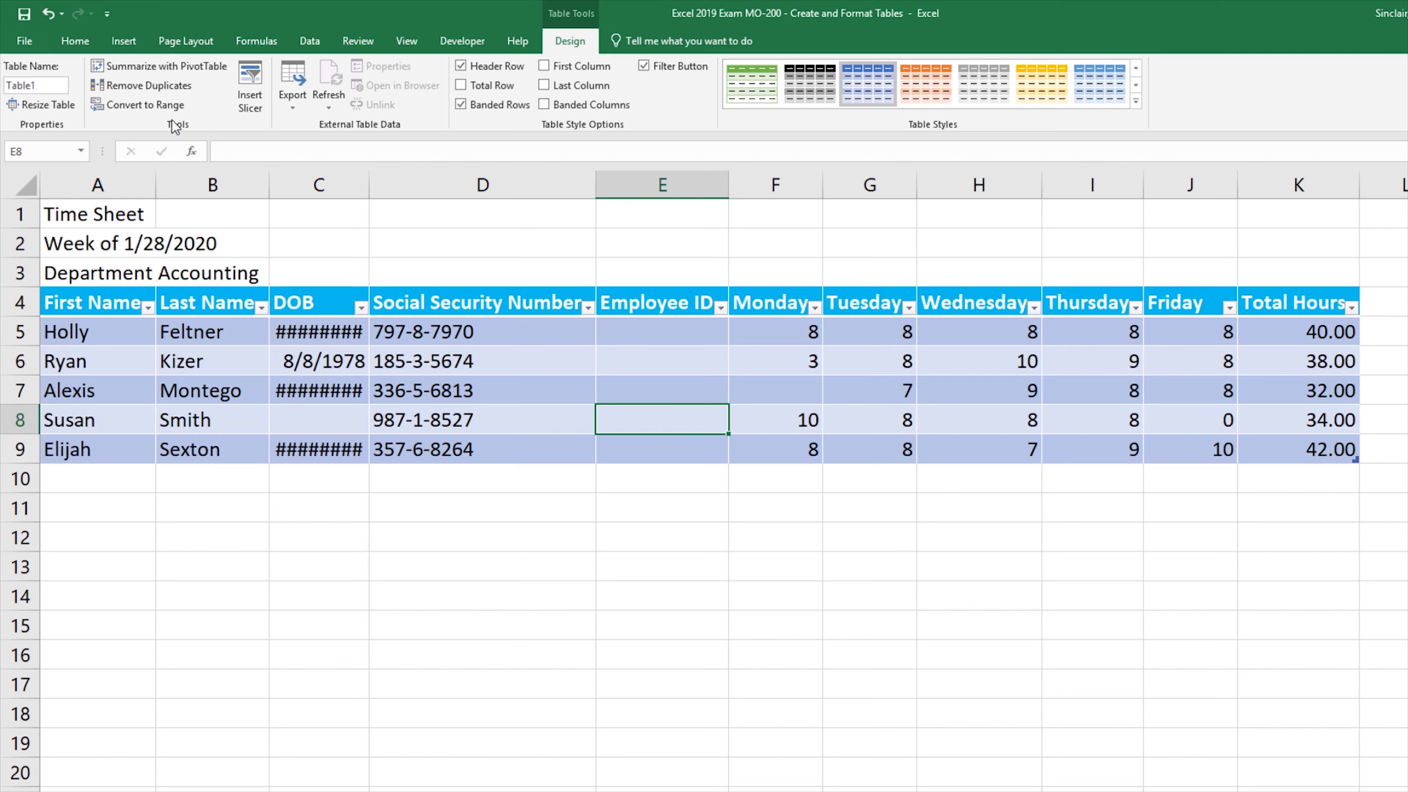
- Convert the time sheet table to a normal range and confirm with Yes
{"action": "left_click", "coordinate": [171, 105]}
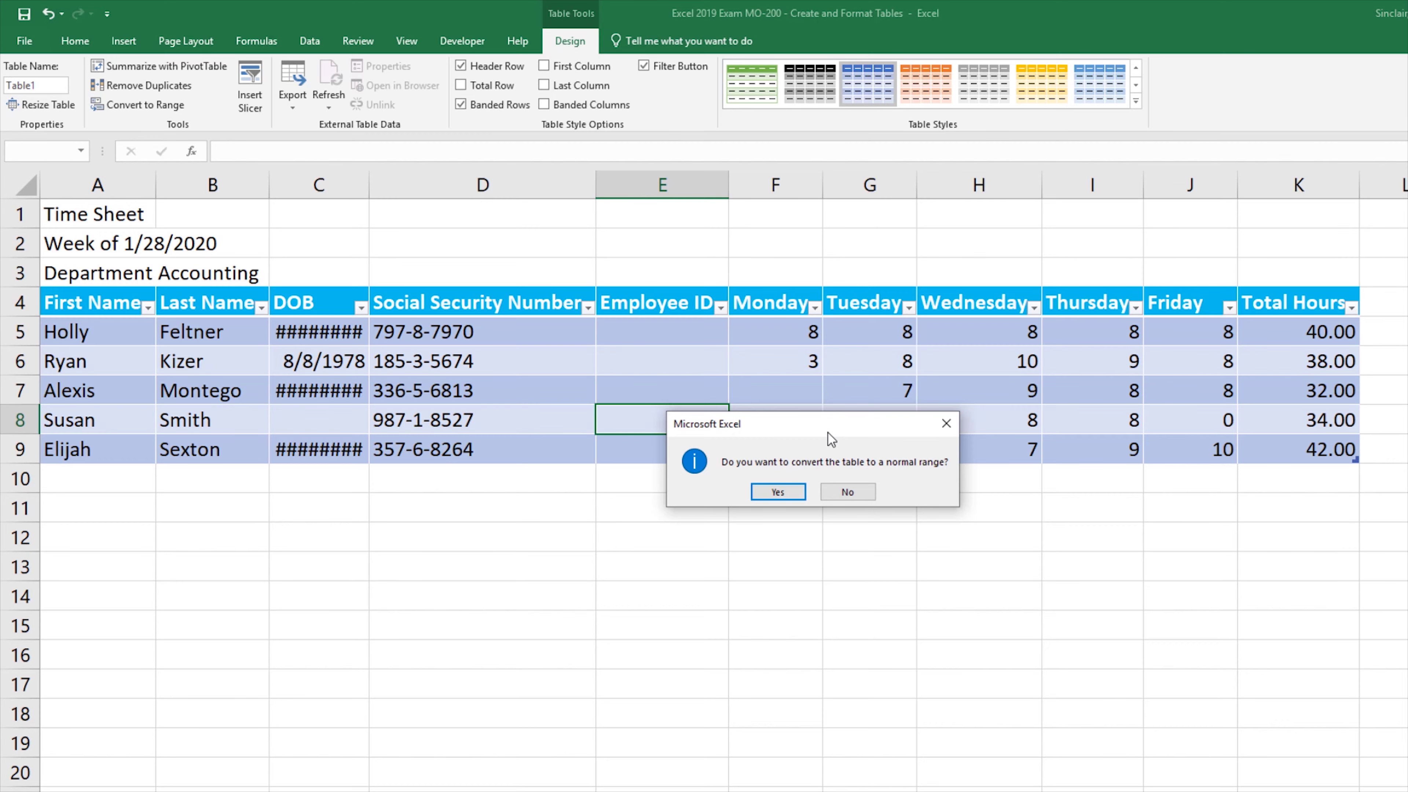
{"action": "left_click", "coordinate": [789, 490]}
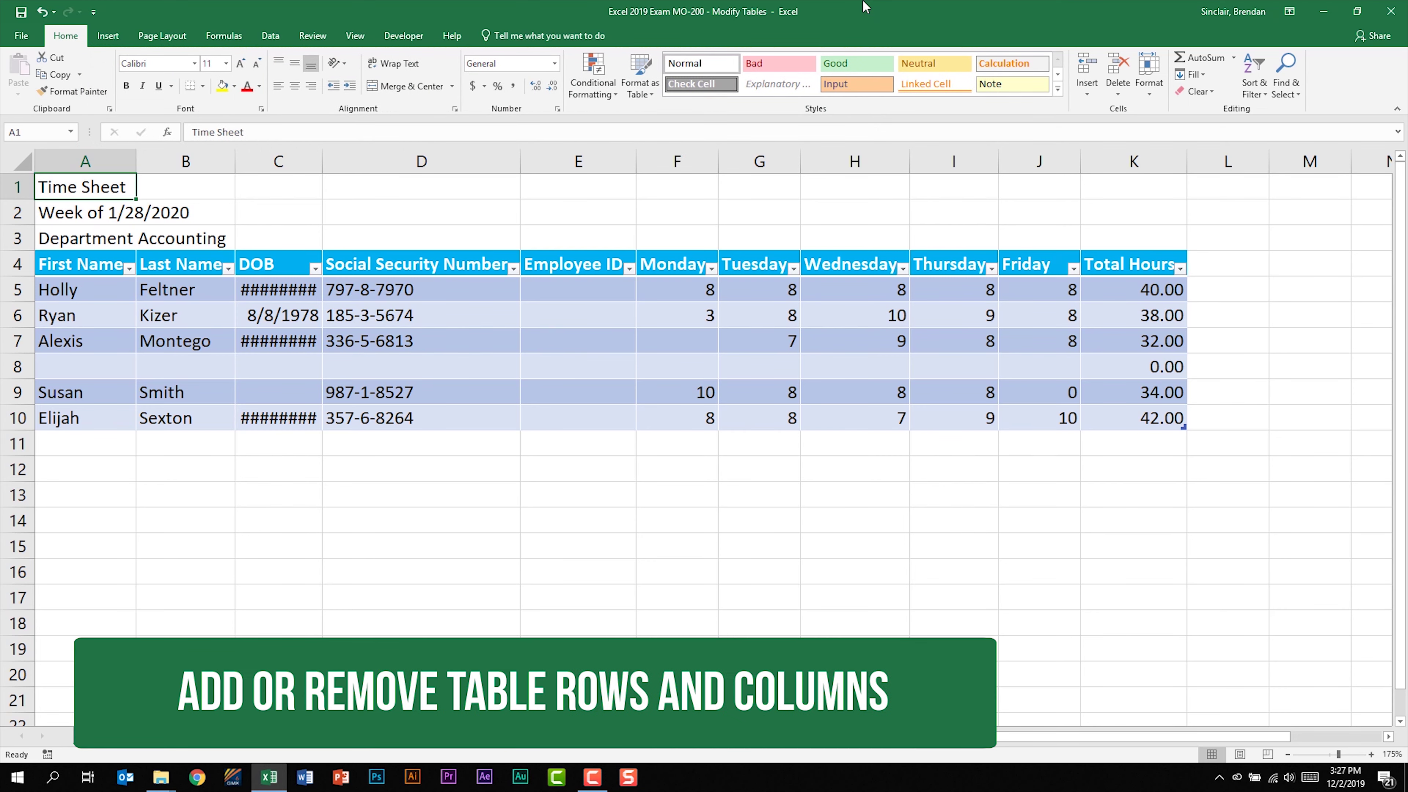
- From cell E6, insert a blank table column, Column1, left of Employee ID
{"action": "left_click", "coordinate": [583, 321]}
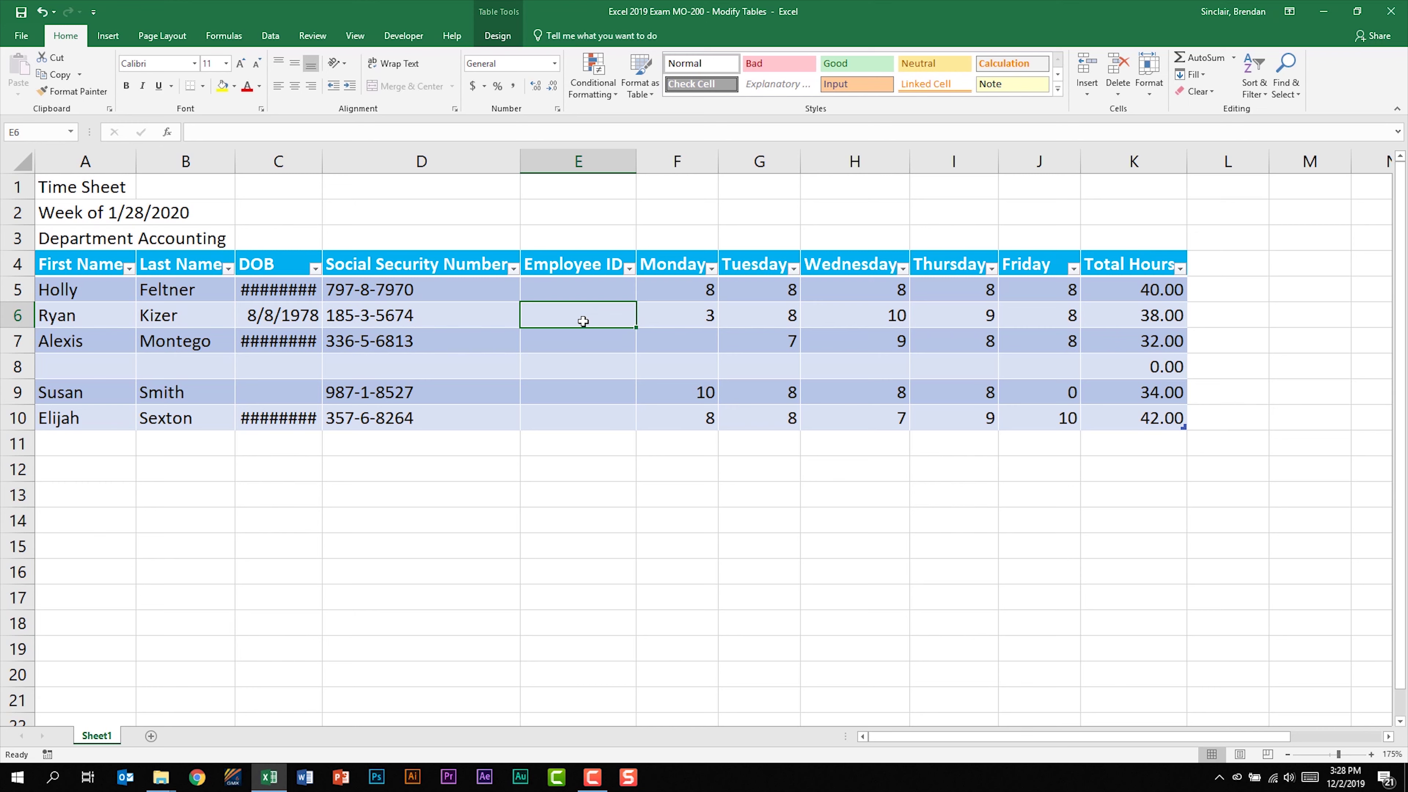
{"action": "right_click", "coordinate": [583, 321]}
{"action": "mouse_move", "coordinate": [699, 463]}
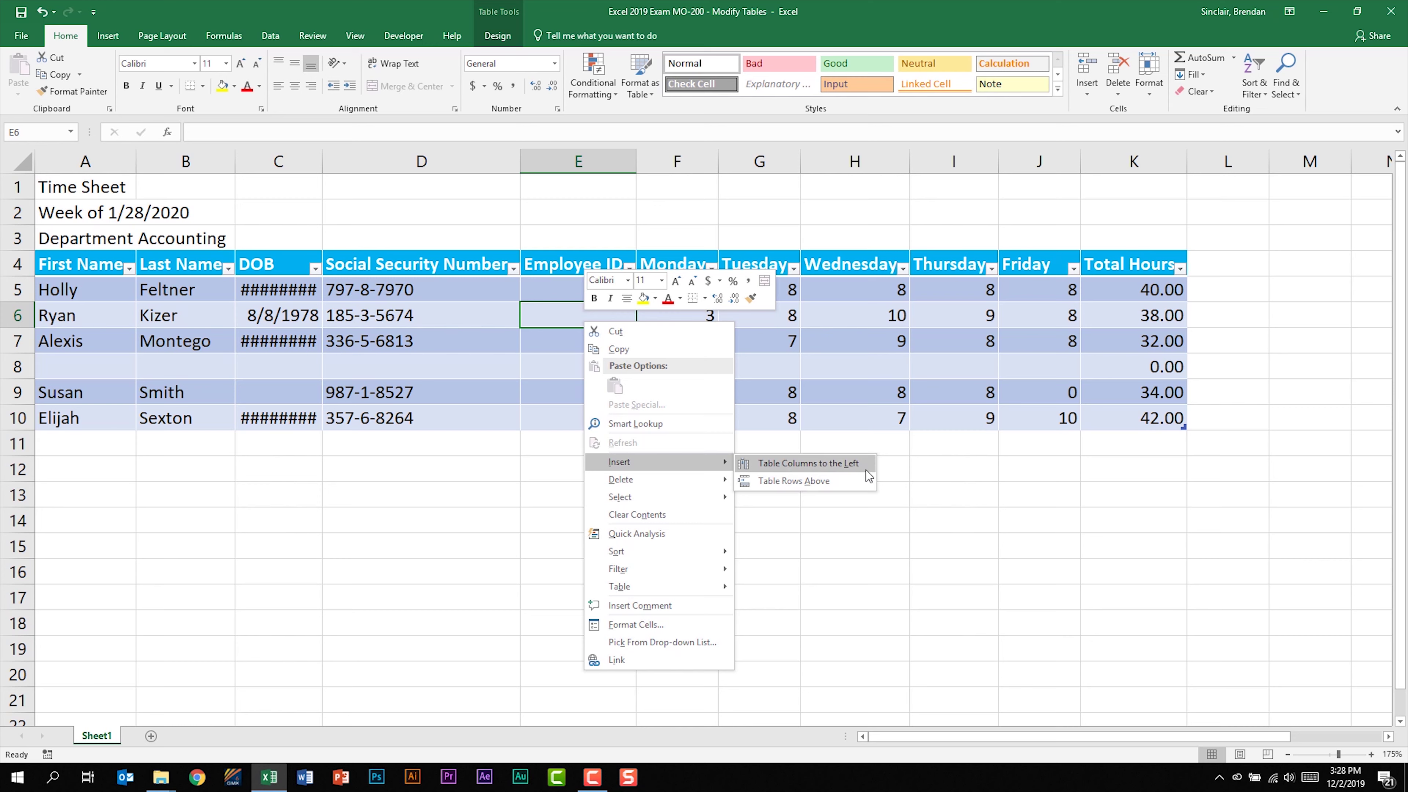
{"action": "left_click", "coordinate": [865, 470]}
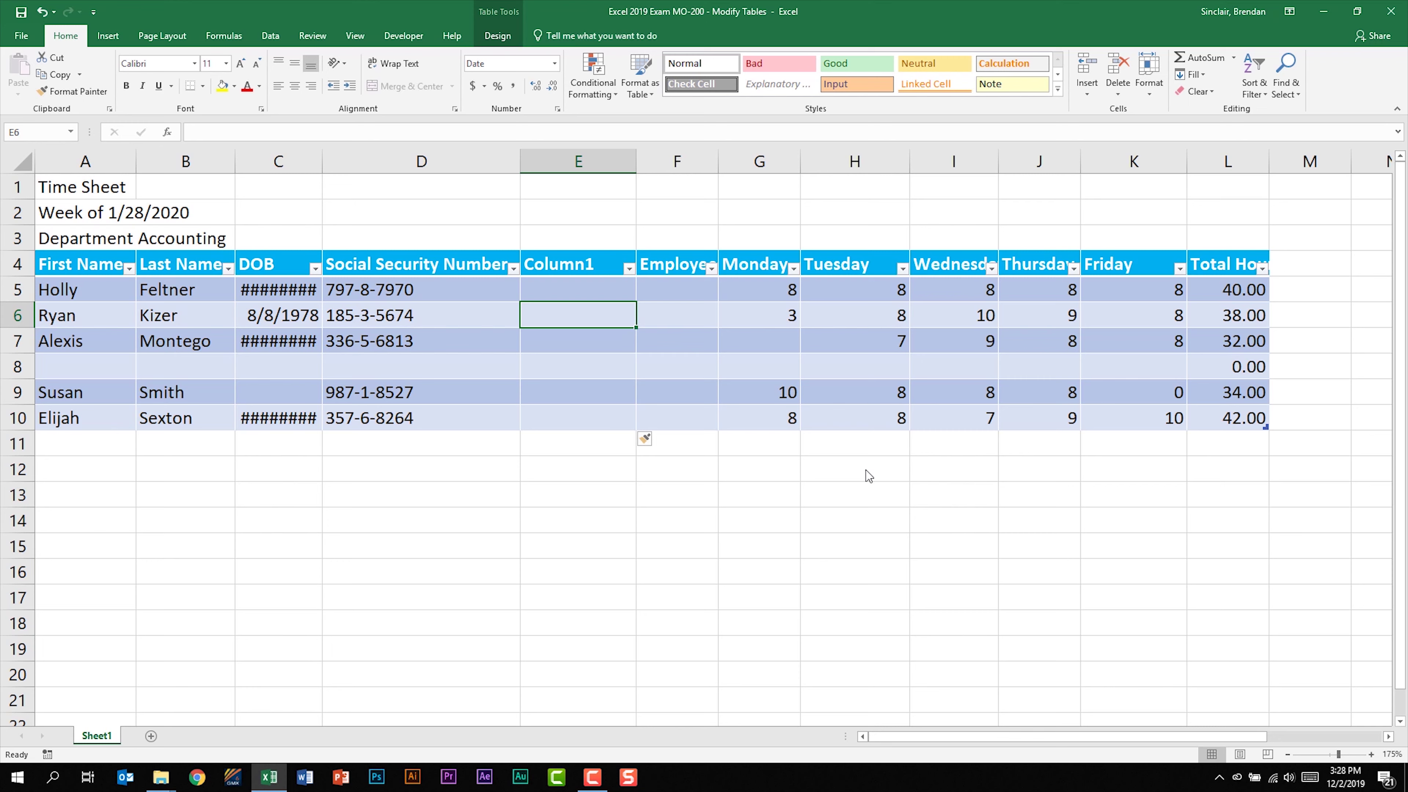
- Delete the Column1 and Employee ID columns
{"action": "left_click_drag", "start_coordinate": [609, 160], "coordinate": [662, 154]}
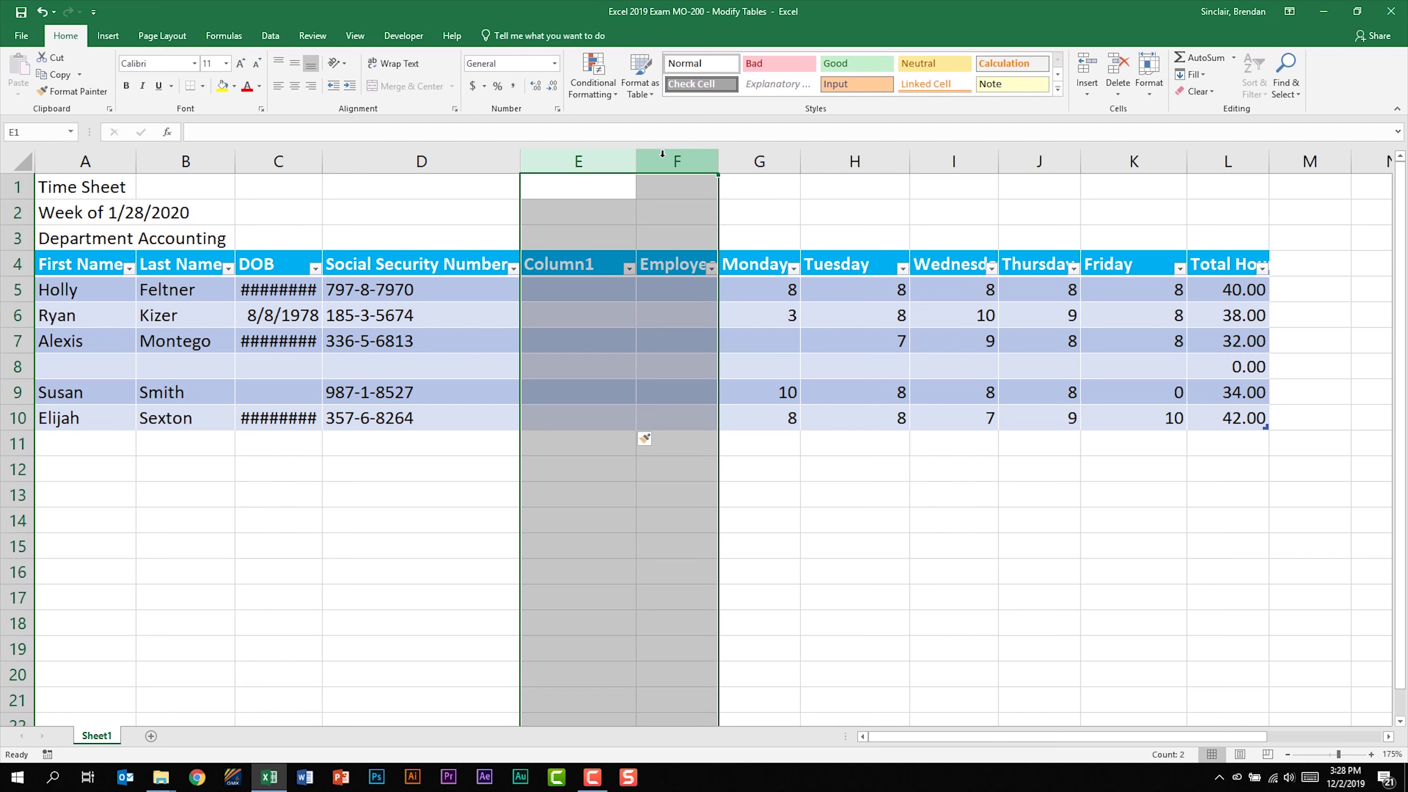
{"action": "right_click", "coordinate": [661, 155]}
{"action": "left_click", "coordinate": [748, 276]}
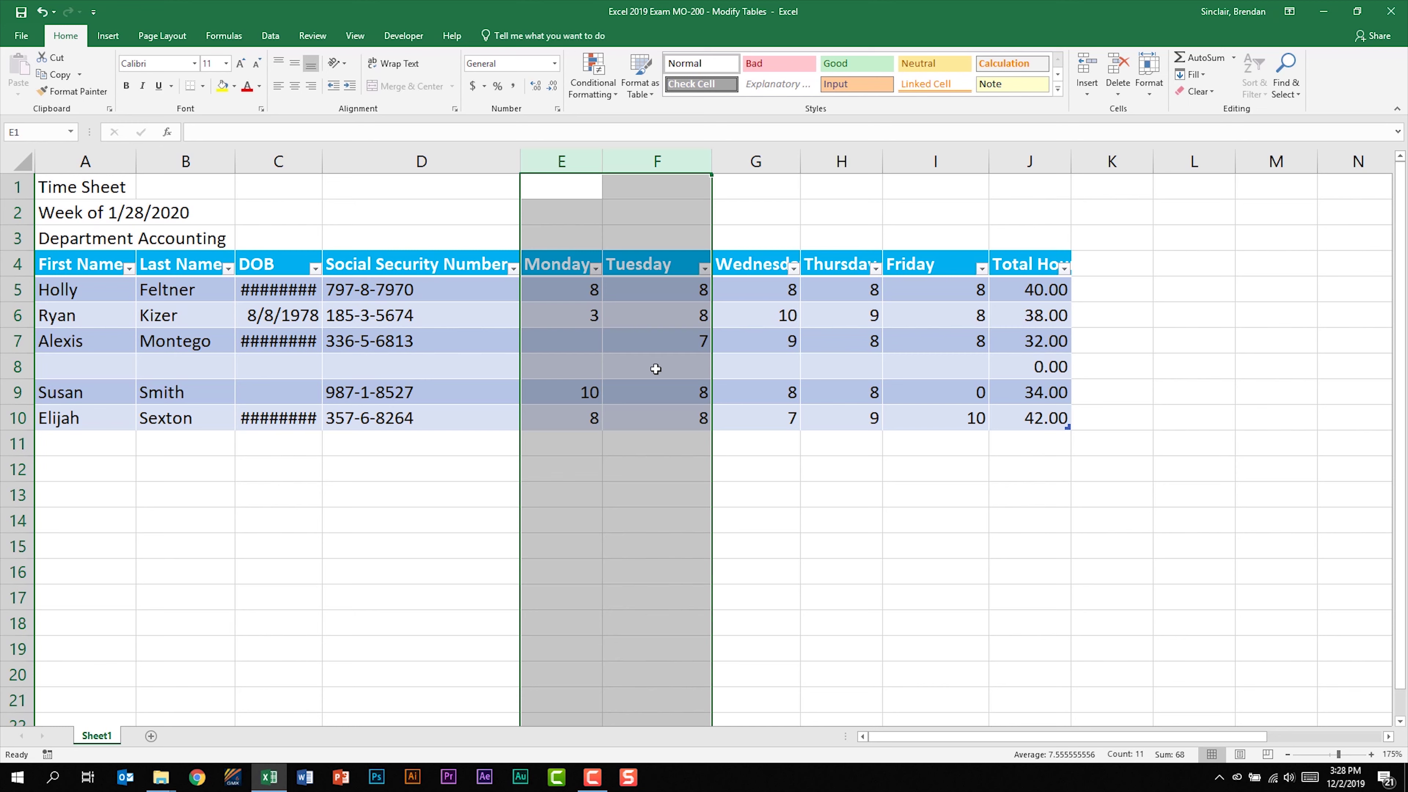
- Delete the empty row 8 from the time sheet table
{"action": "left_click", "coordinate": [659, 368]}
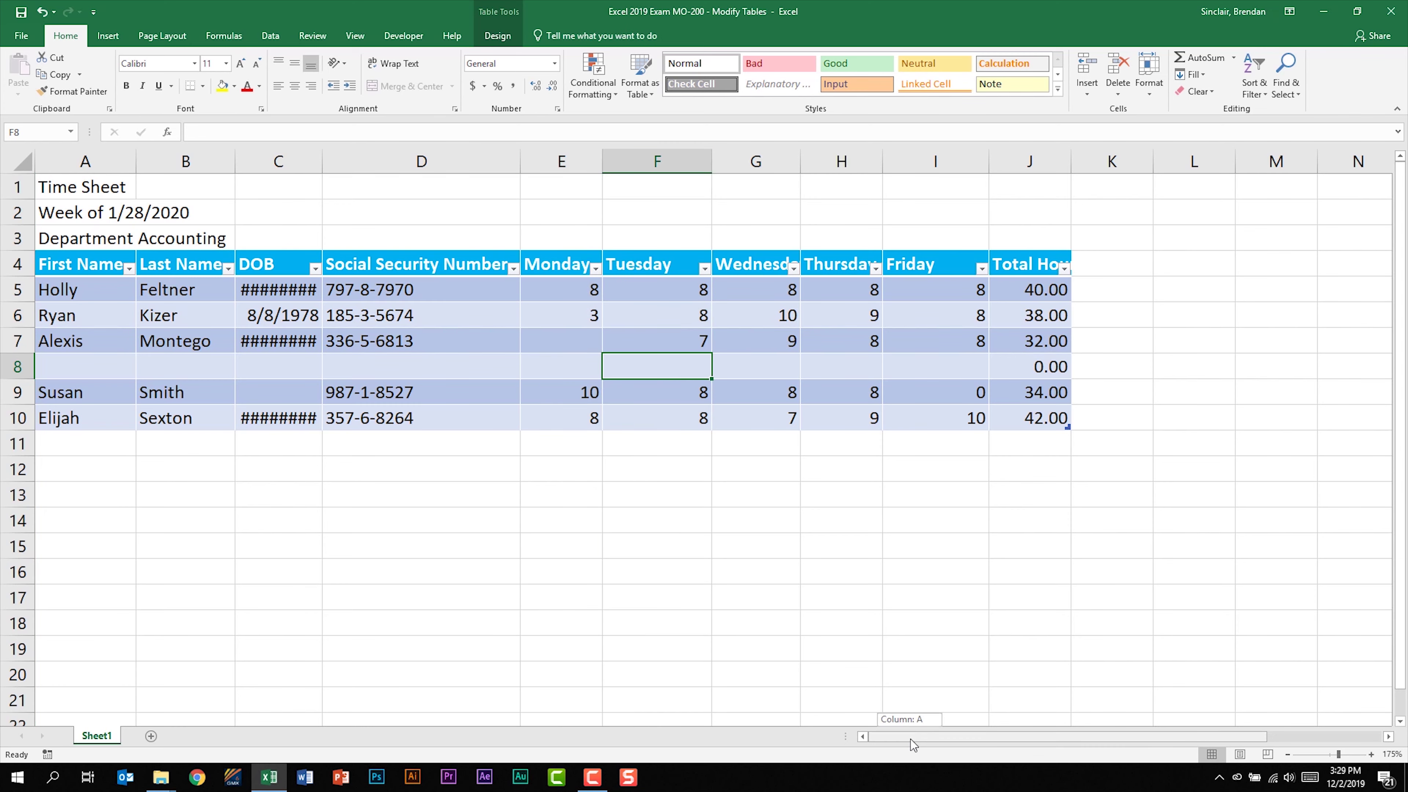
{"action": "scroll", "coordinate": [1125, 365], "scroll_direction": "right", "scroll_amount": 3}
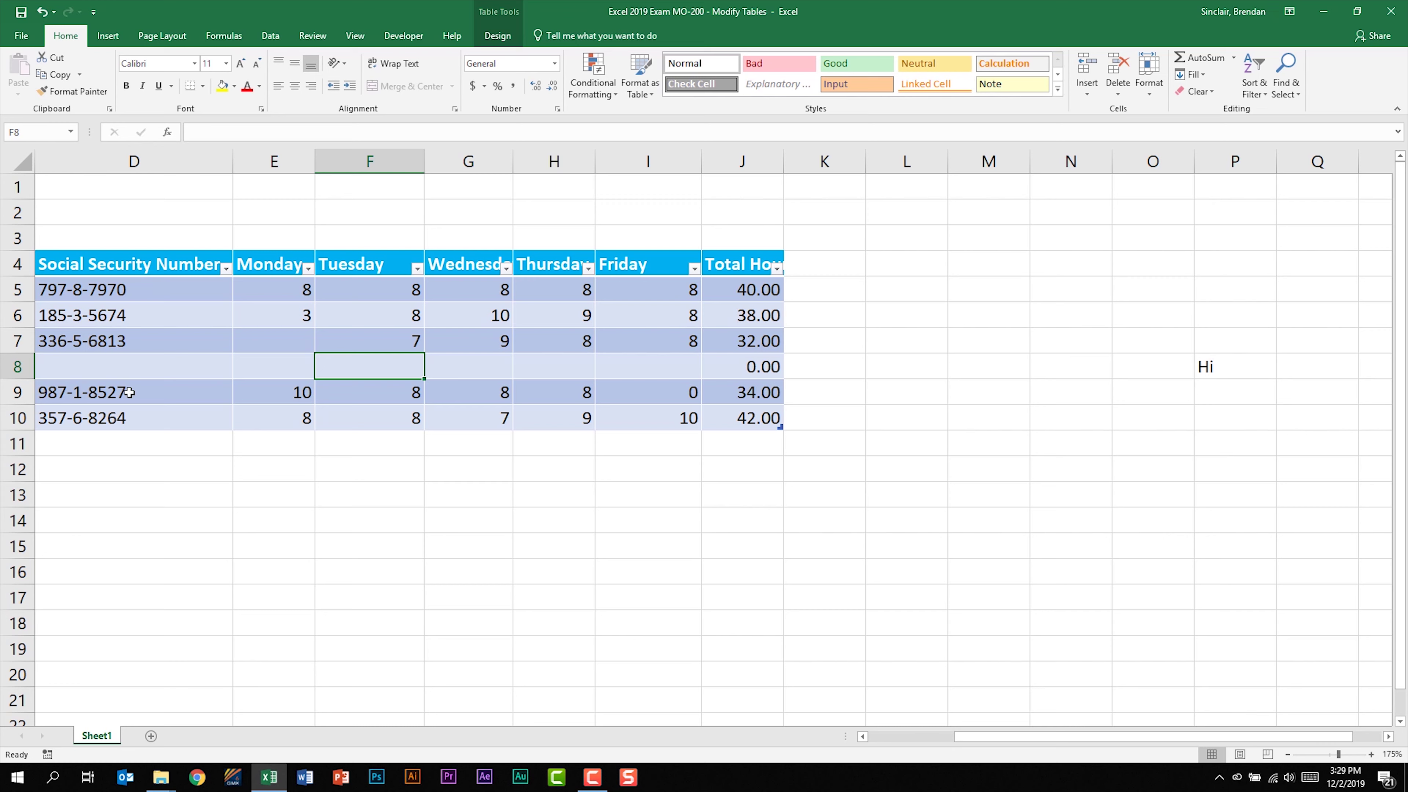
{"action": "right_click", "coordinate": [16, 366]}
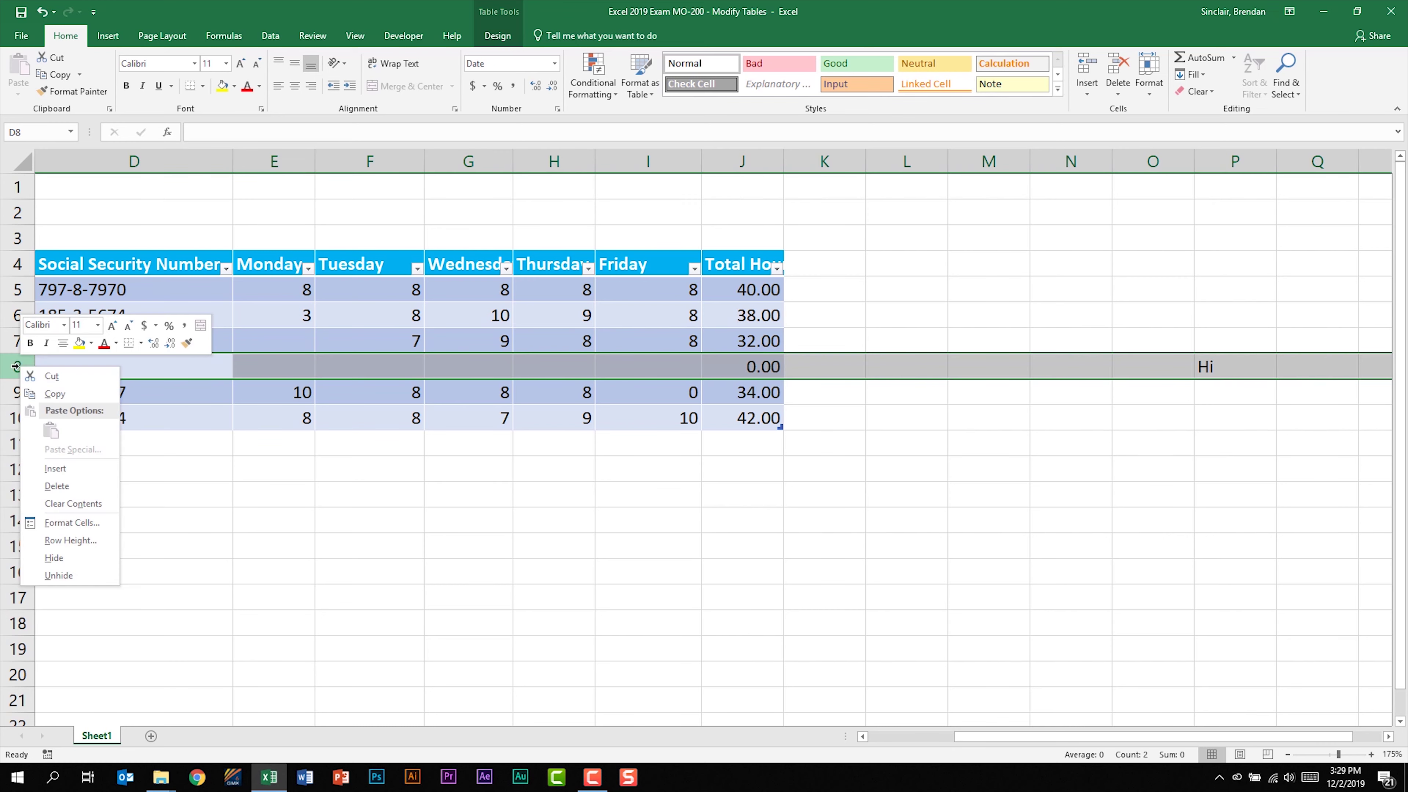
{"action": "left_click", "coordinate": [70, 486]}
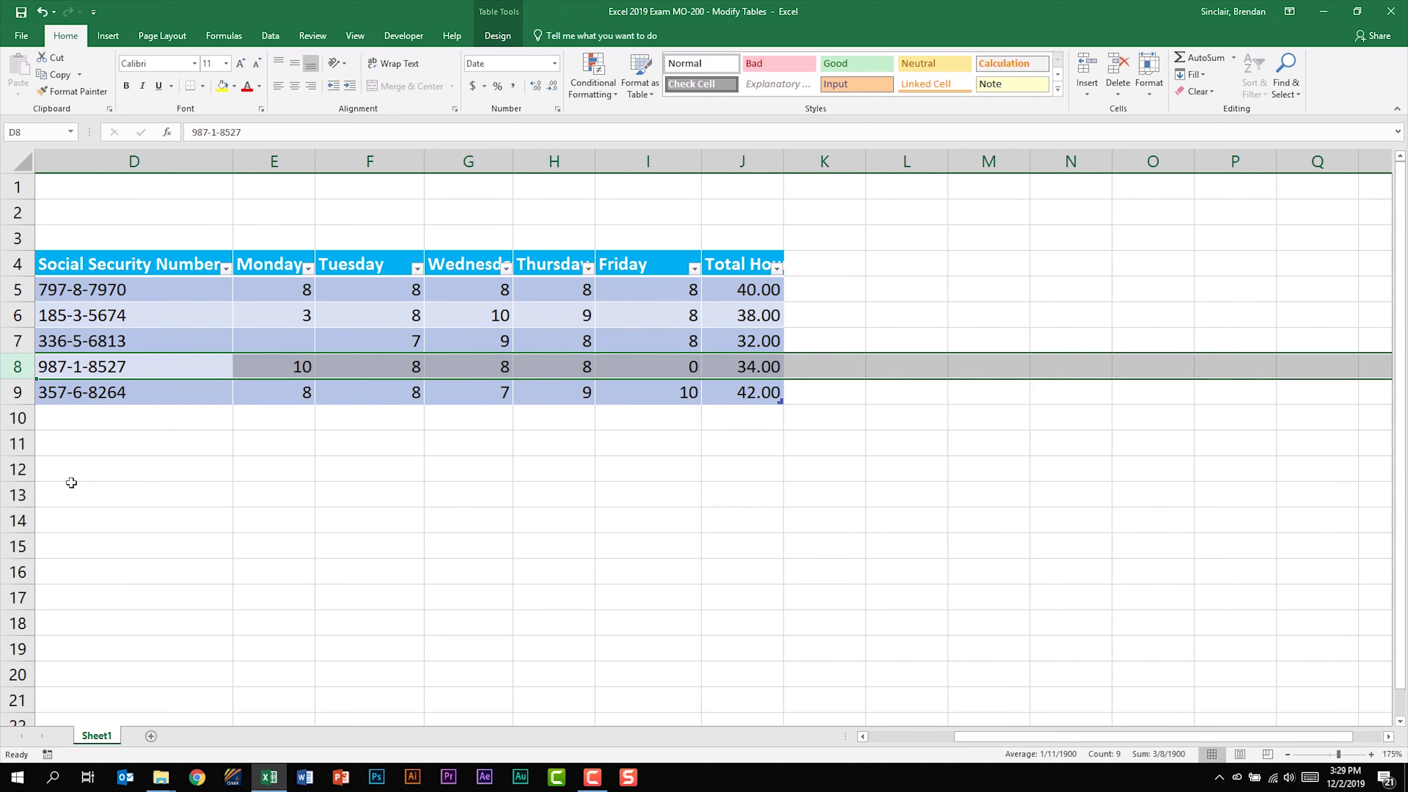
{"action": "key", "text": "ctrl+z"}
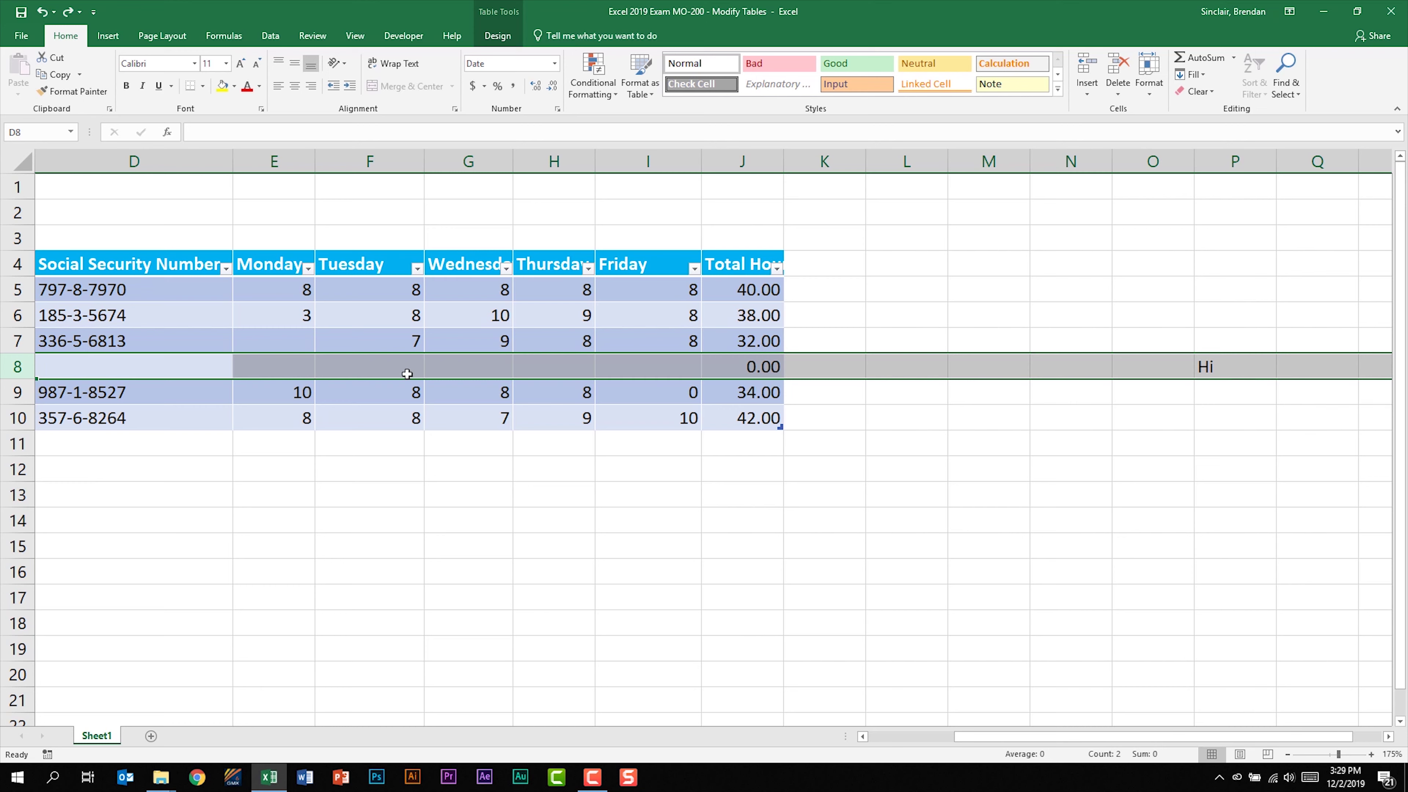
{"action": "left_click", "coordinate": [395, 365]}
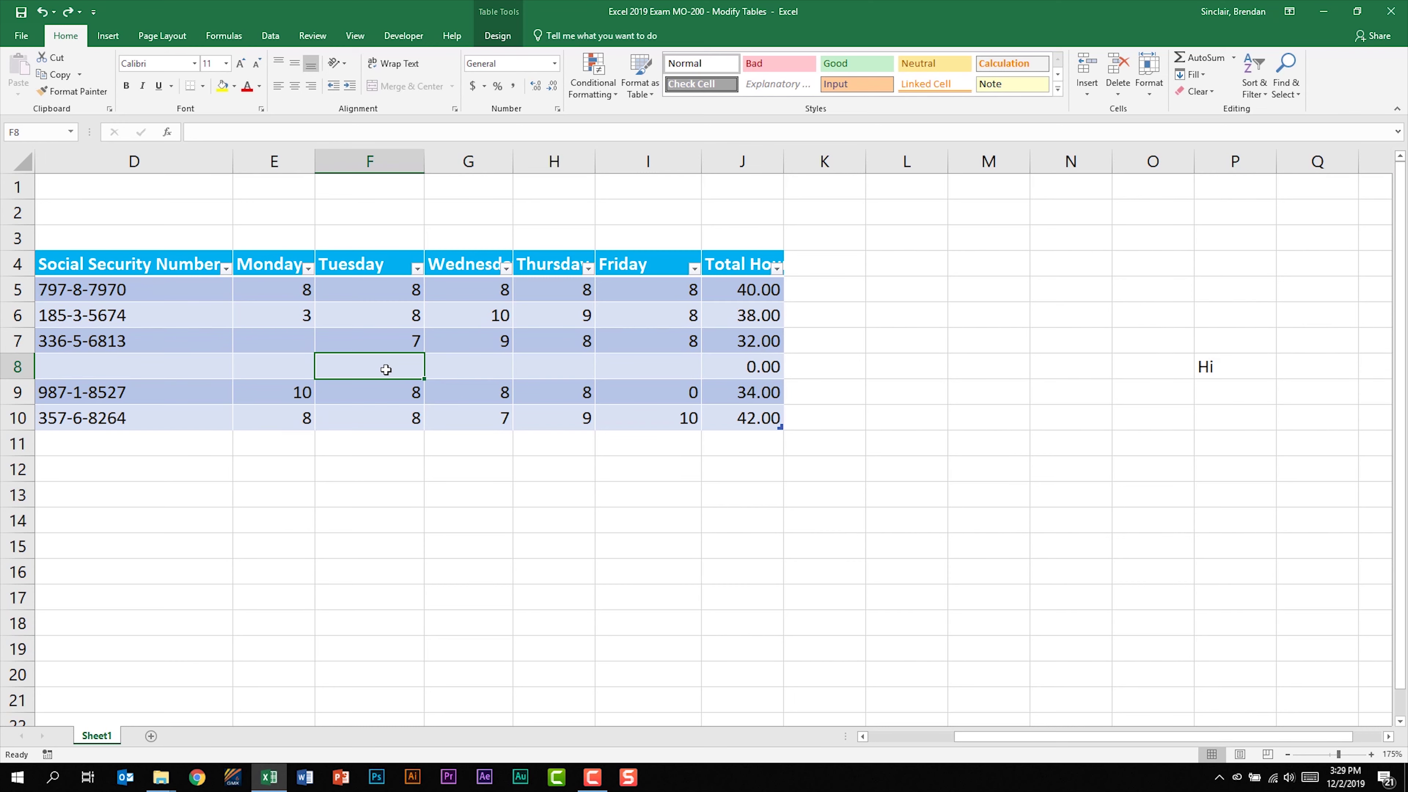
{"action": "right_click", "coordinate": [386, 369]}
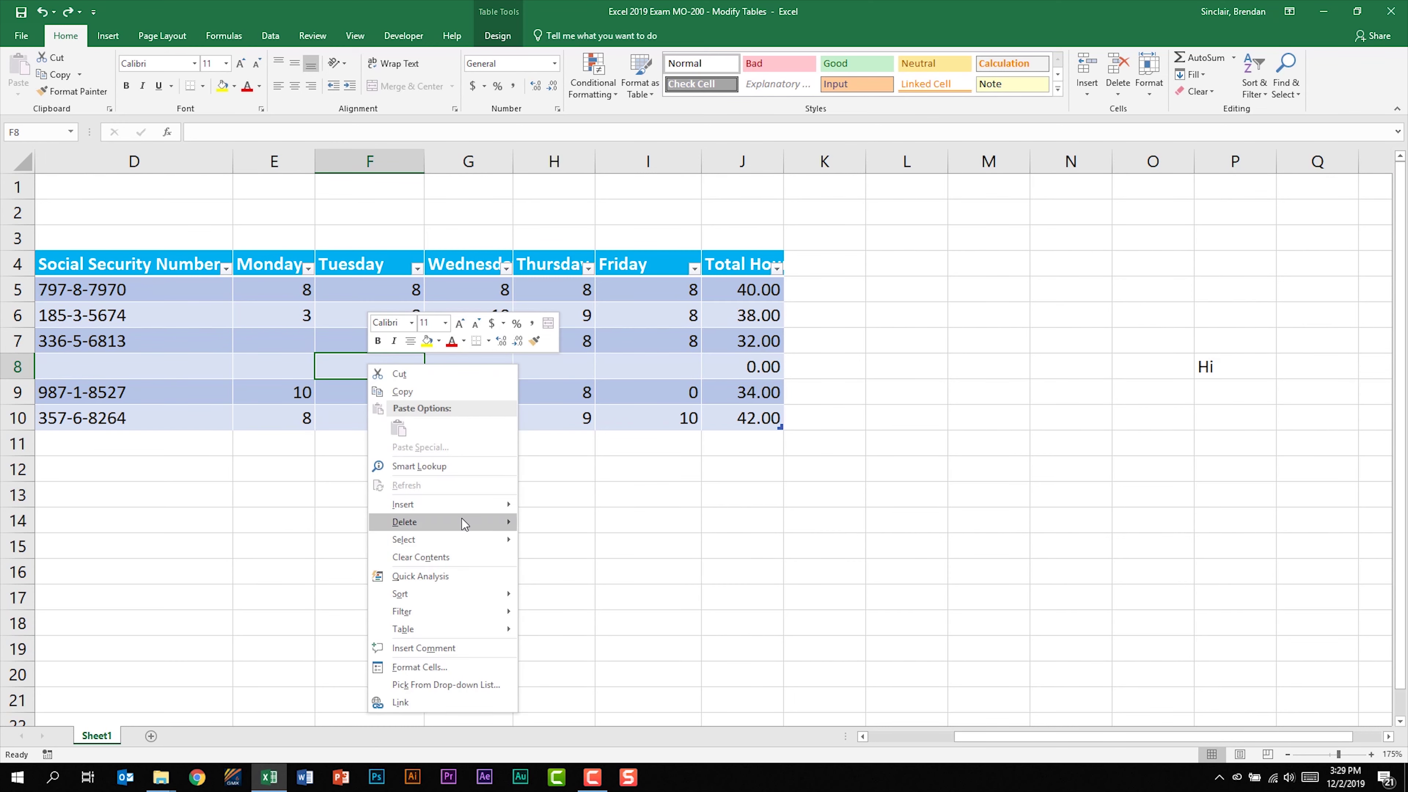
{"action": "mouse_move", "coordinate": [464, 524]}
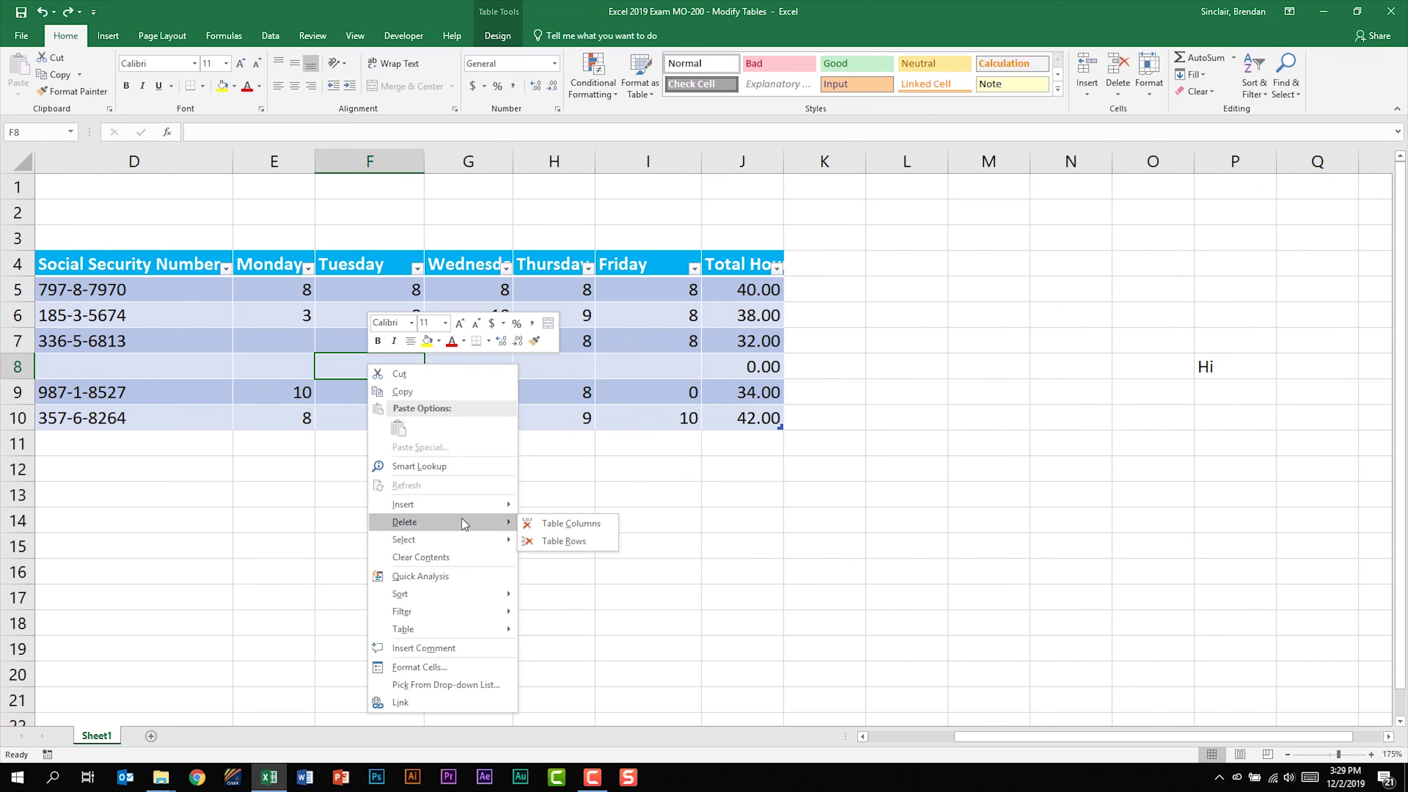
{"action": "left_click", "coordinate": [607, 542]}
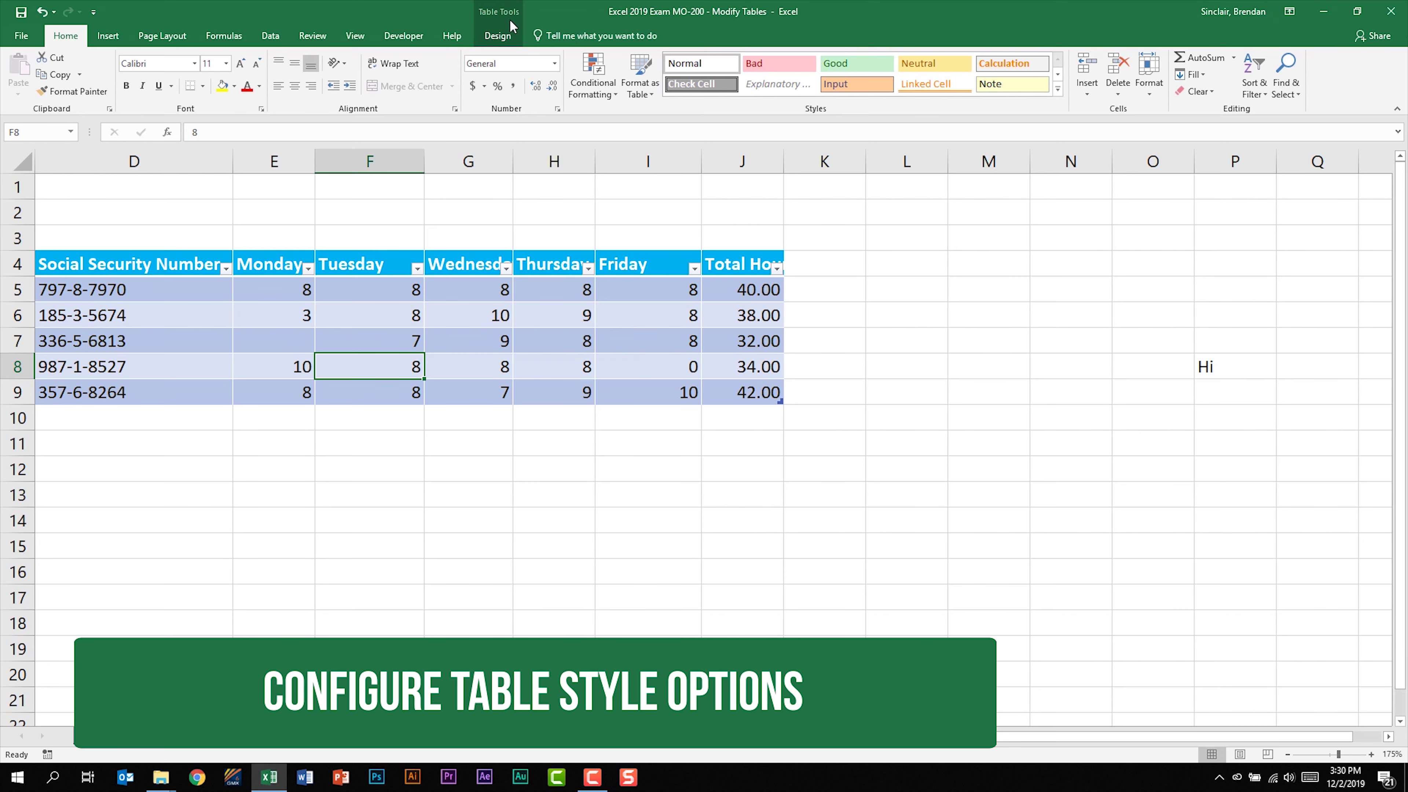
- Turn Header Row and Banded Rows off, then back on, in the table style options
{"action": "left_click", "coordinate": [497, 35]}
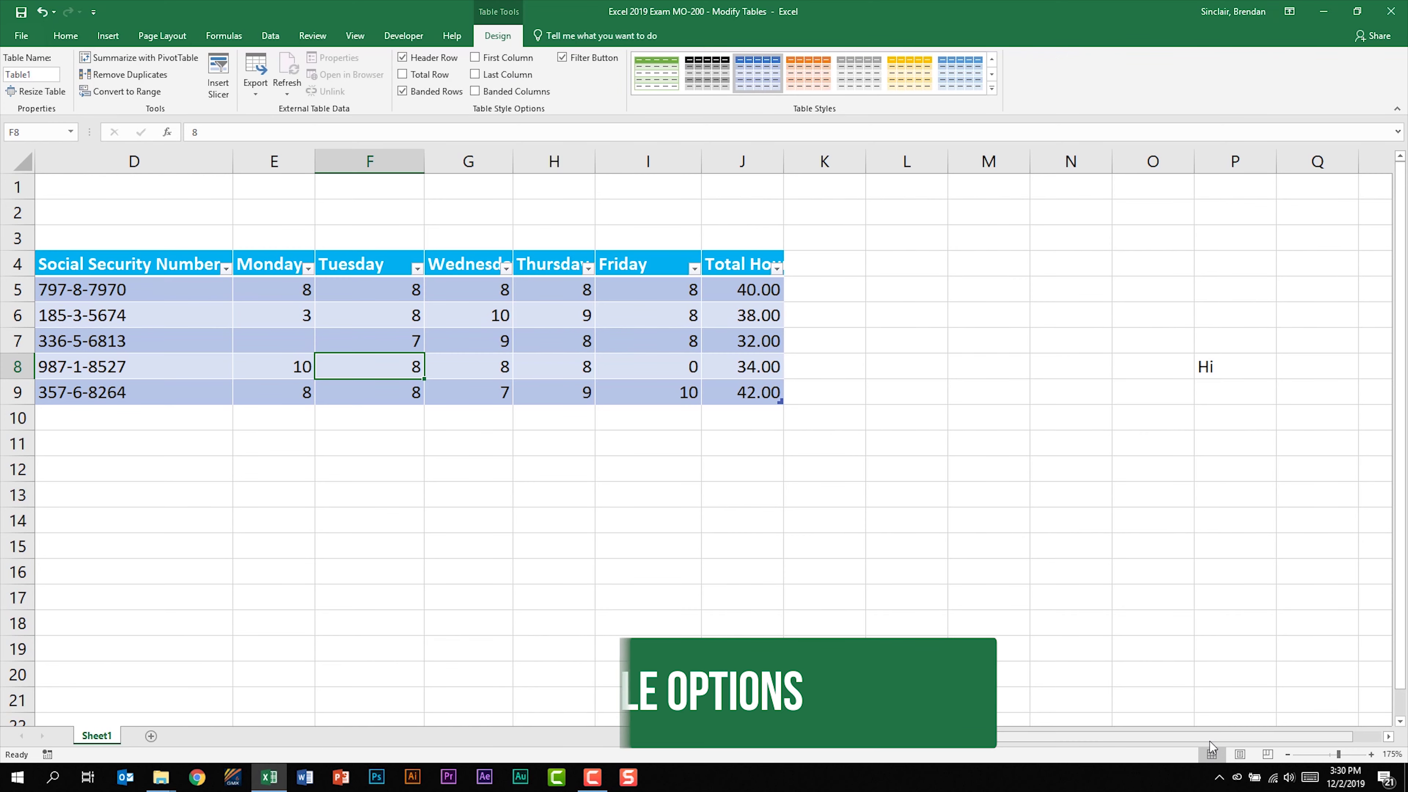
{"action": "scroll", "coordinate": [720, 498], "scroll_direction": "left", "scroll_amount": 3}
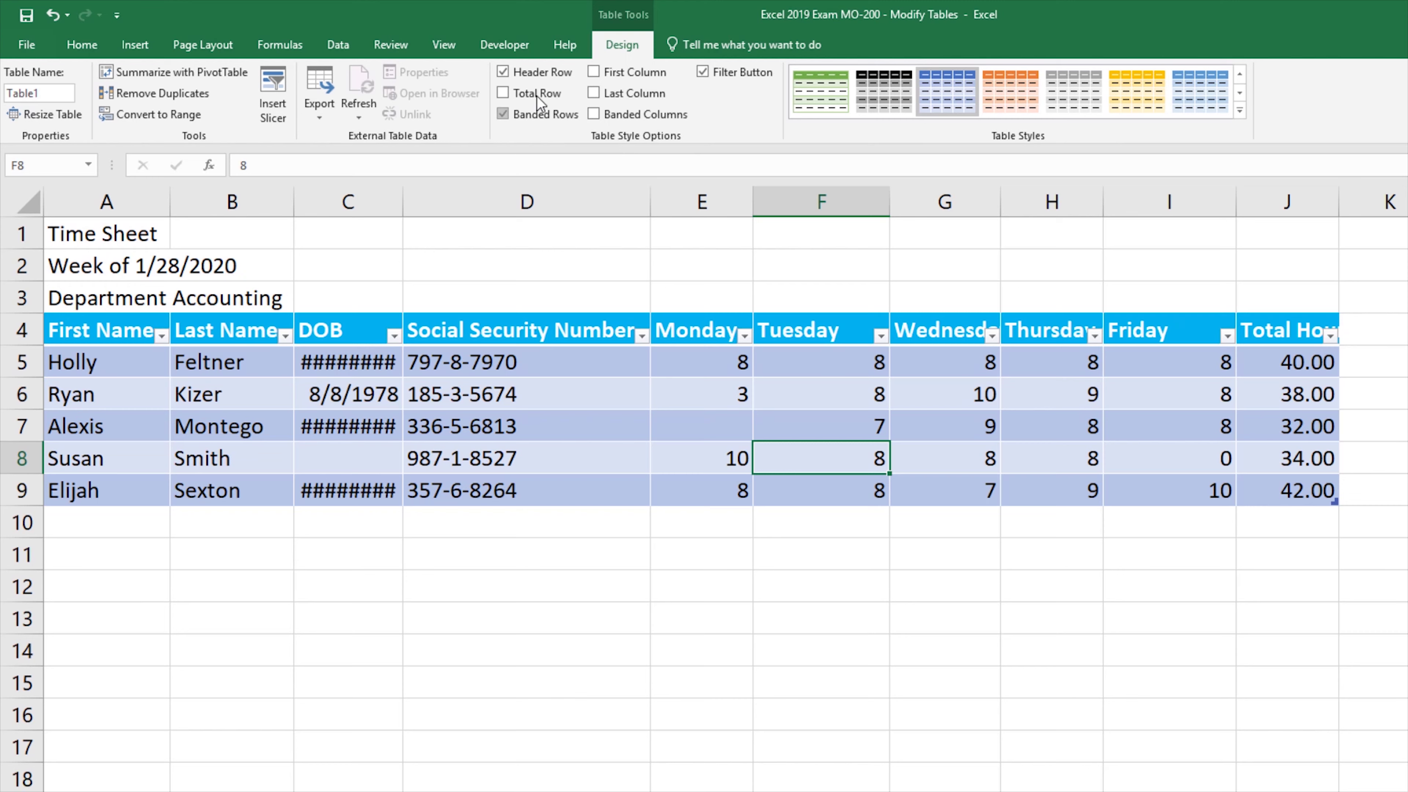
{"action": "left_click", "coordinate": [503, 72]}
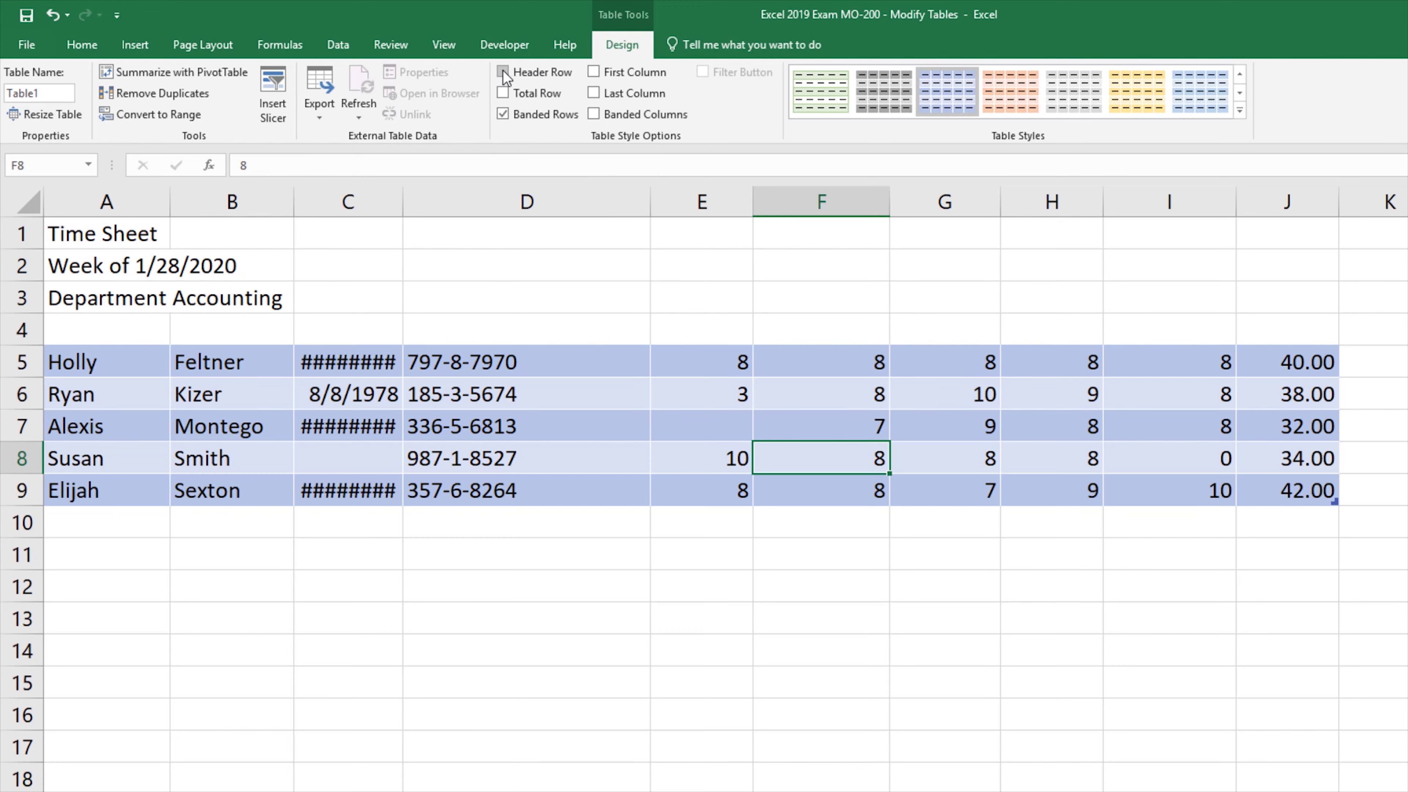
{"action": "left_click", "coordinate": [504, 72]}
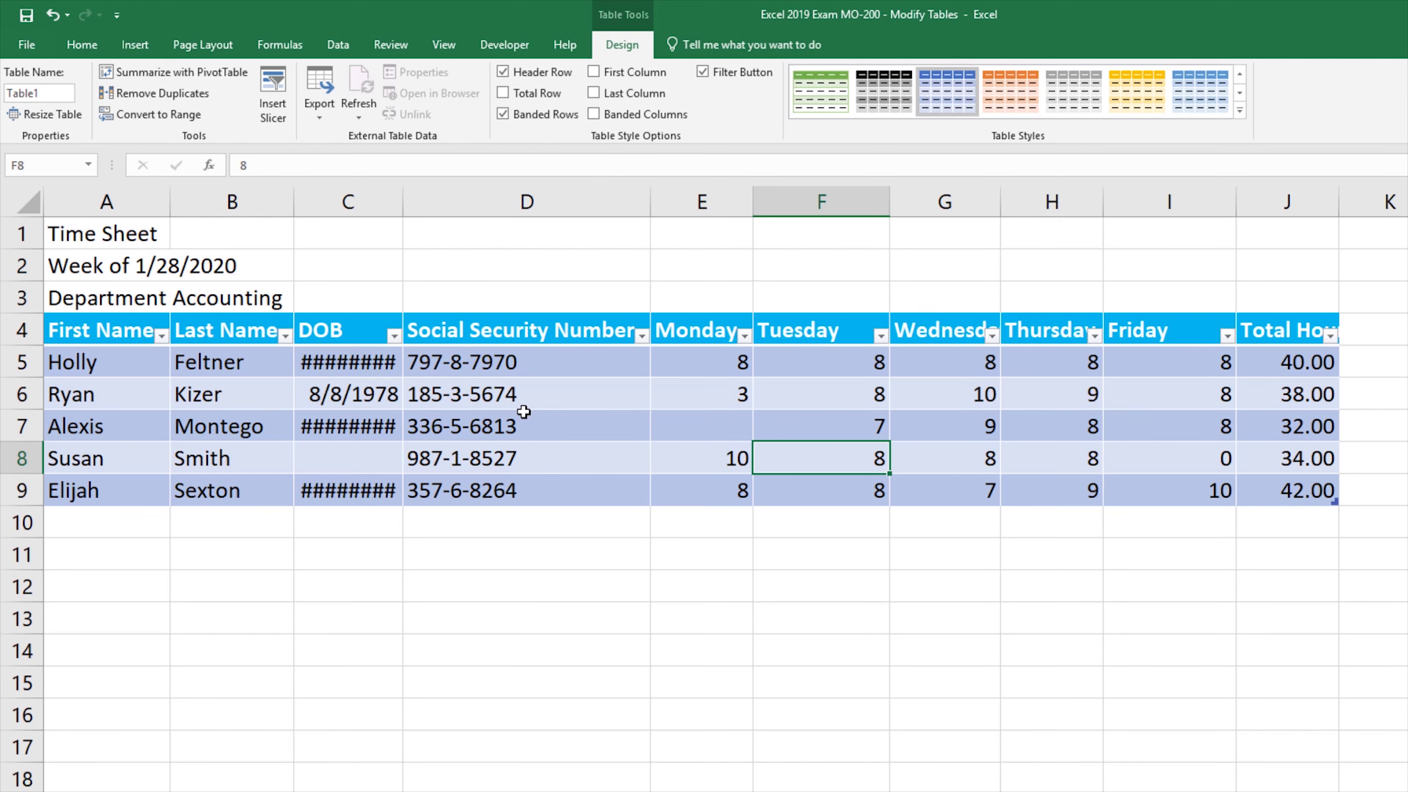
{"action": "left_click", "coordinate": [504, 120]}
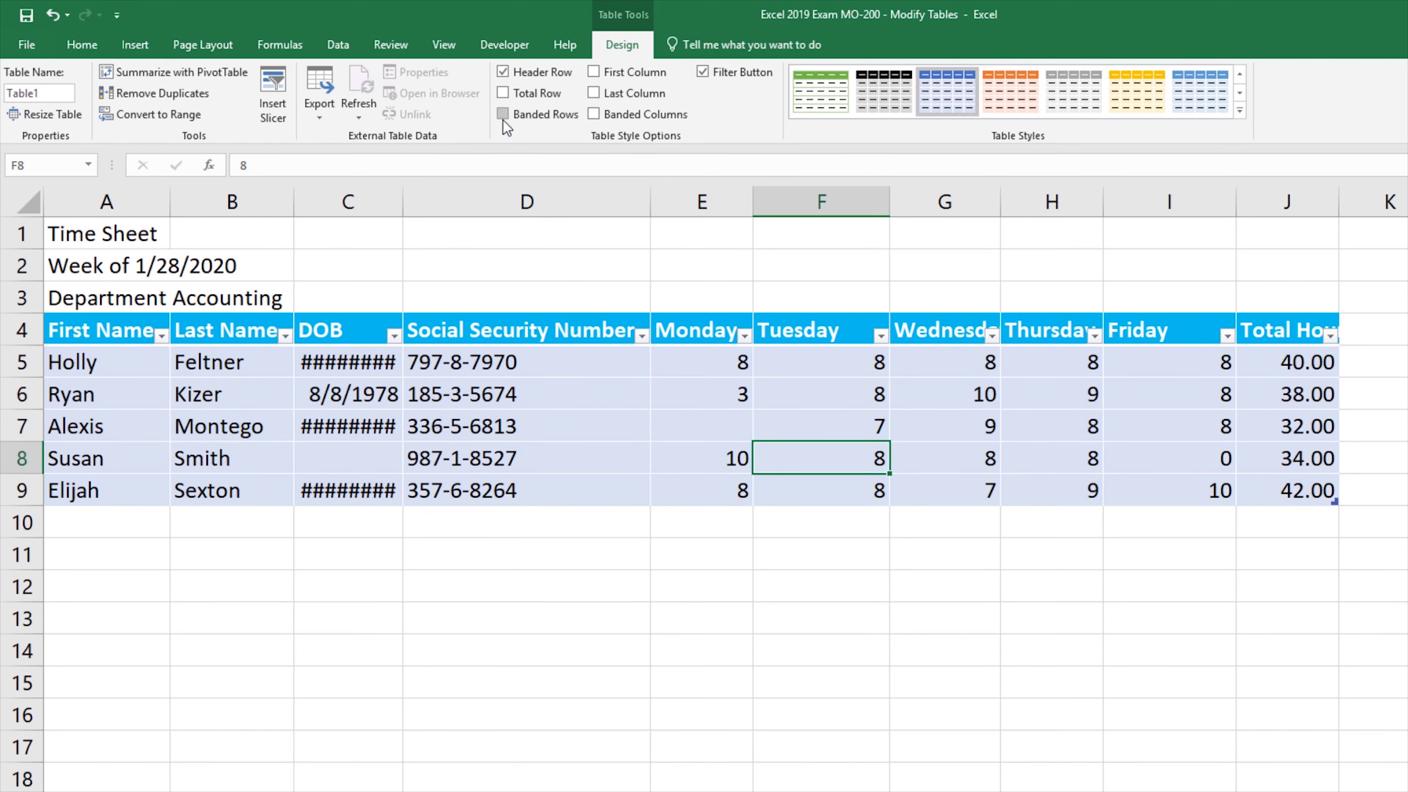
{"action": "left_click", "coordinate": [503, 113]}
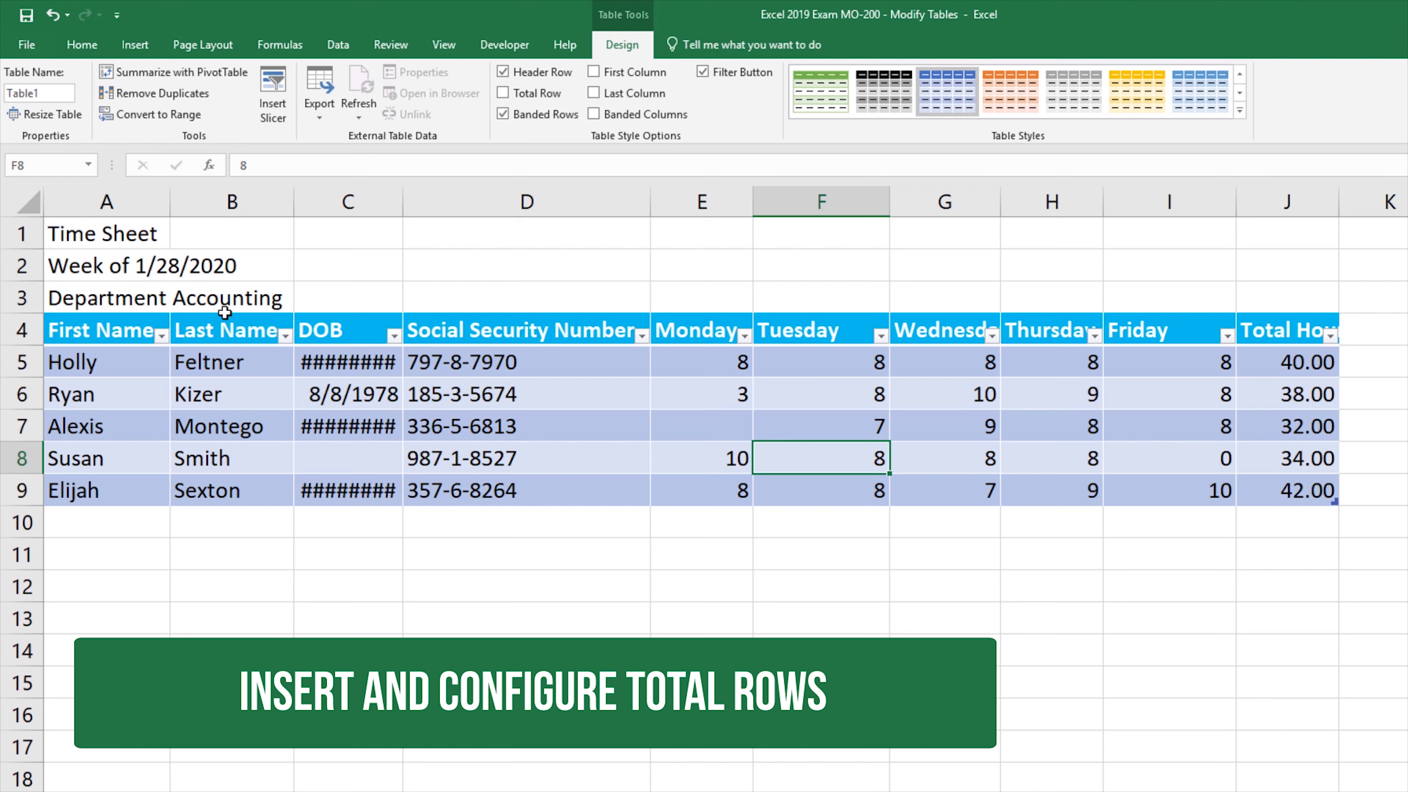
- Add a Total row and set the Total Hours total in J10 to Max (42.00)
{"action": "left_click", "coordinate": [503, 93]}
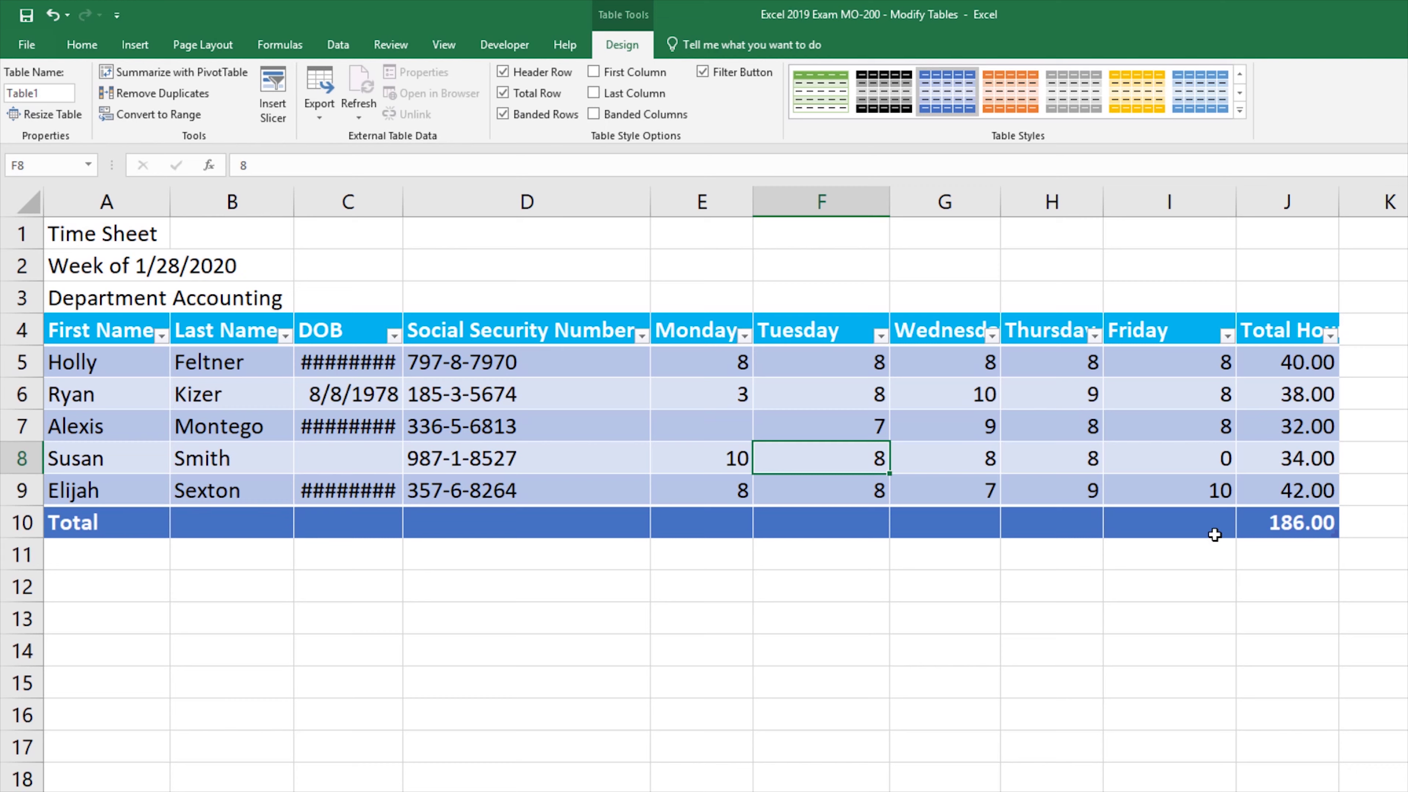
{"action": "left_click", "coordinate": [1291, 533]}
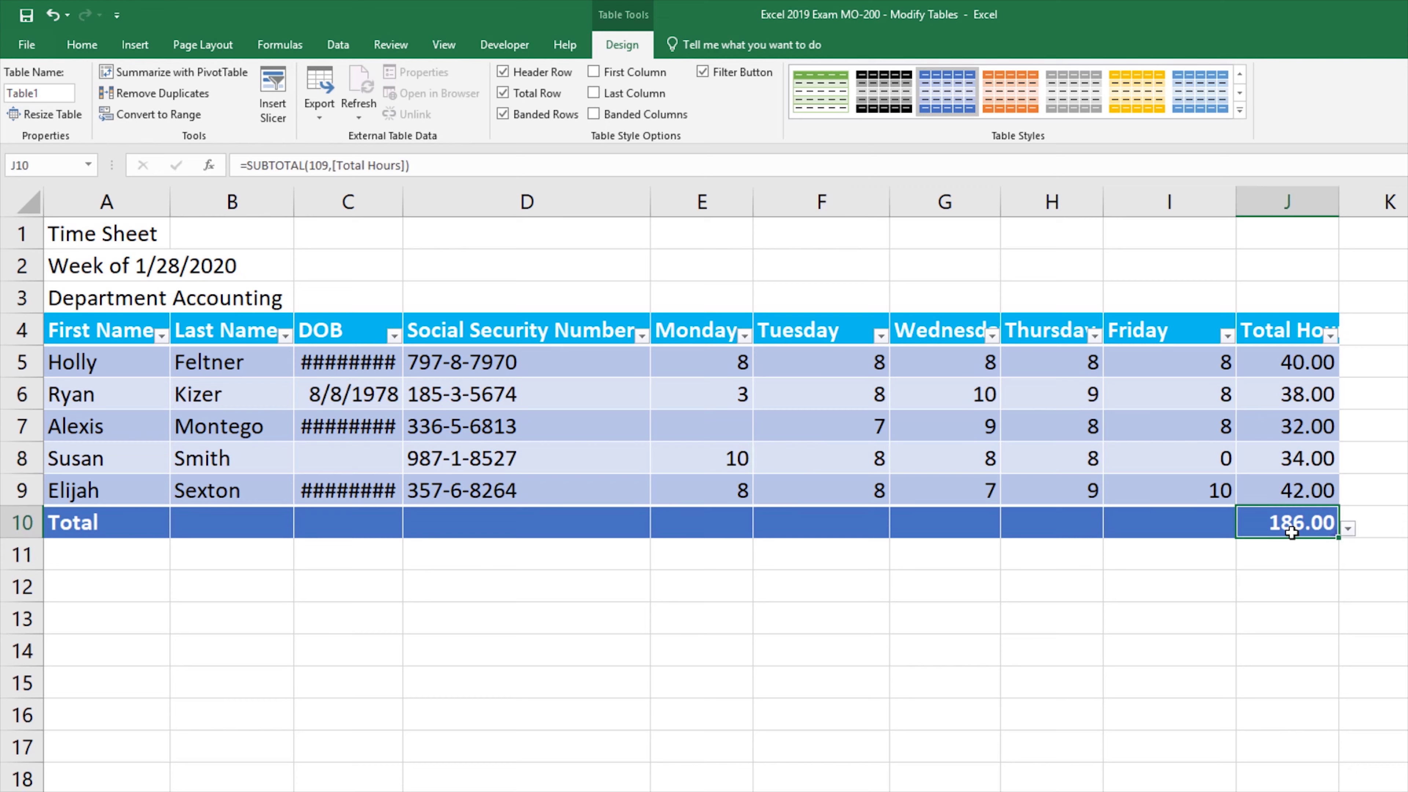
{"action": "left_click", "coordinate": [1349, 529]}
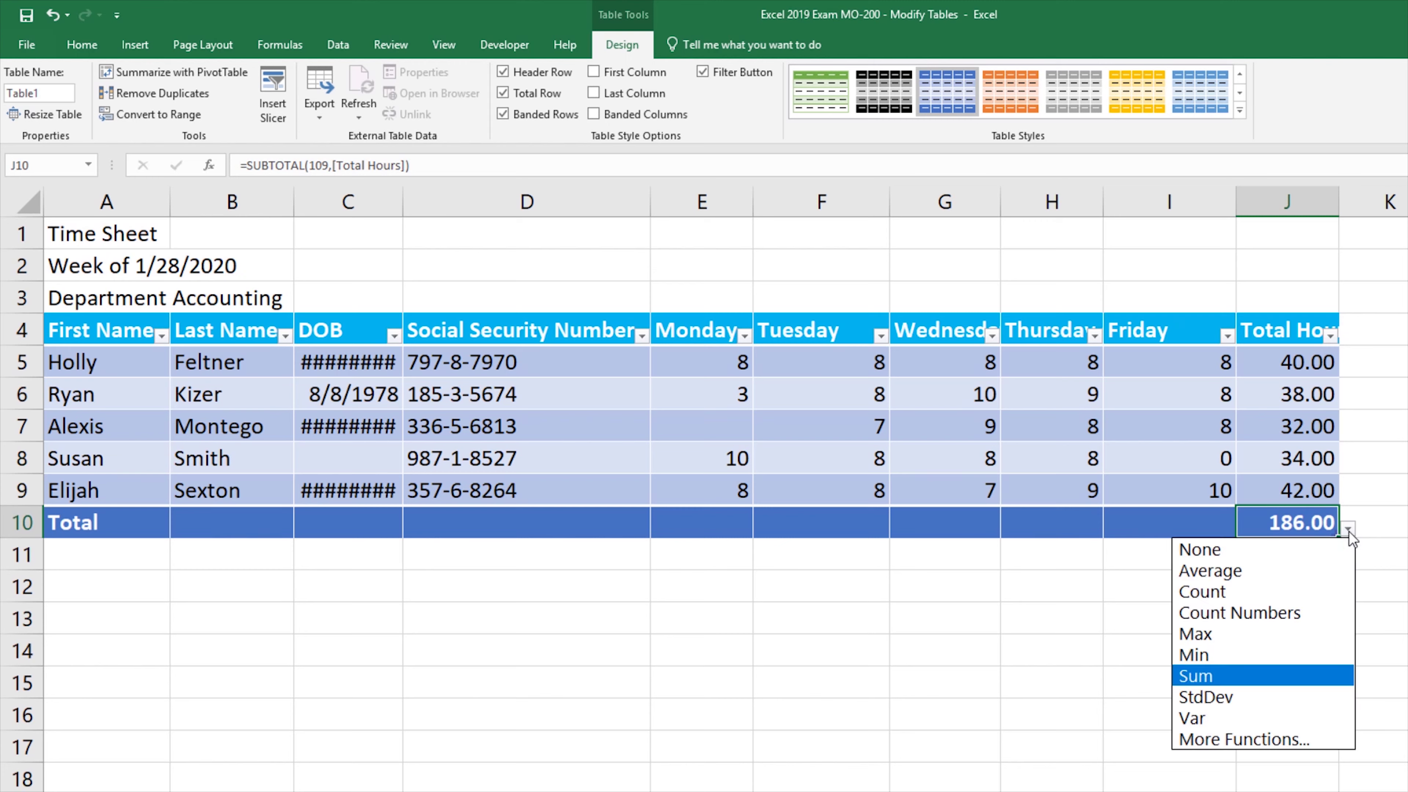
{"action": "left_click", "coordinate": [1292, 635]}
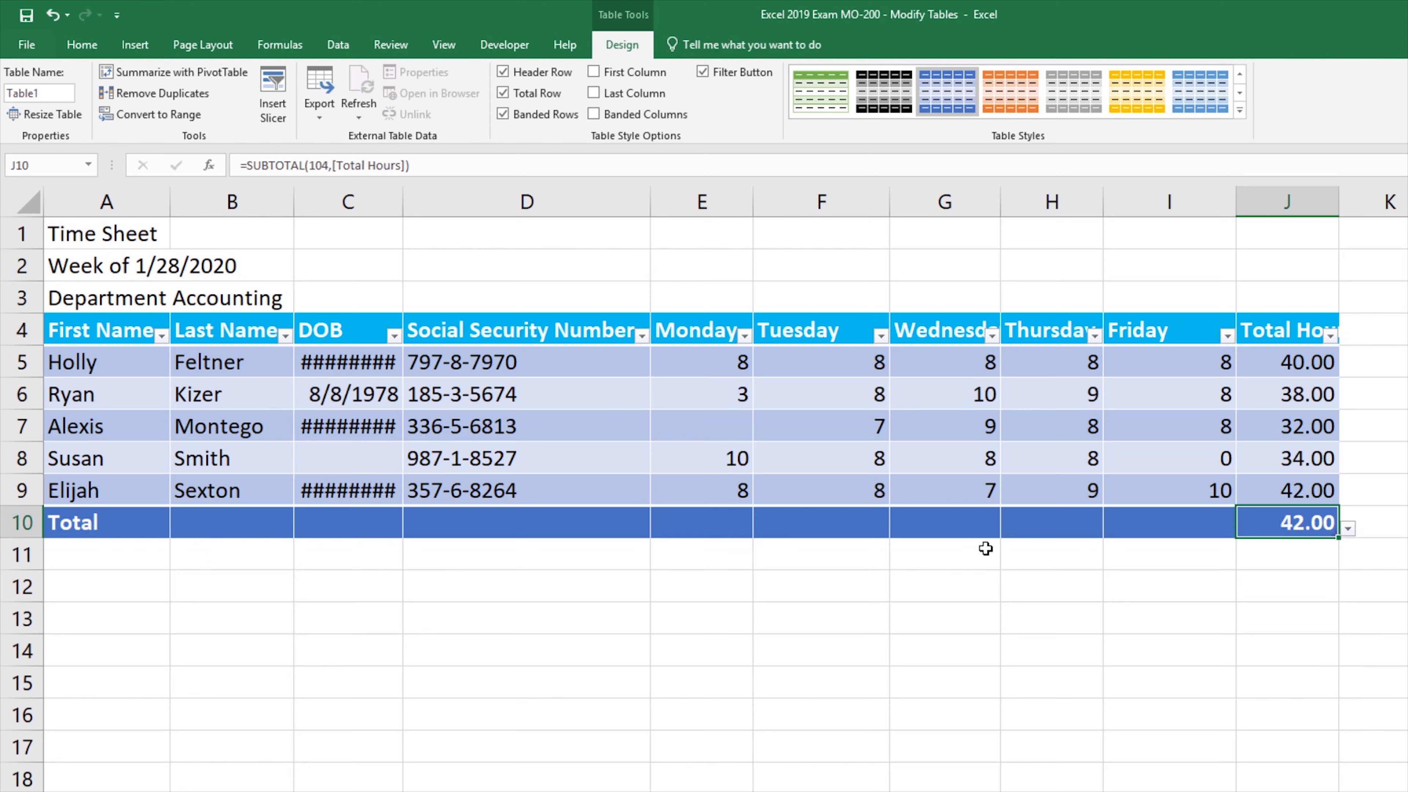
- Set the Wednesday total in G10 to Average (8.4), then check the other day totals
{"action": "left_click", "coordinate": [944, 521]}
{"action": "left_click", "coordinate": [1009, 528]}
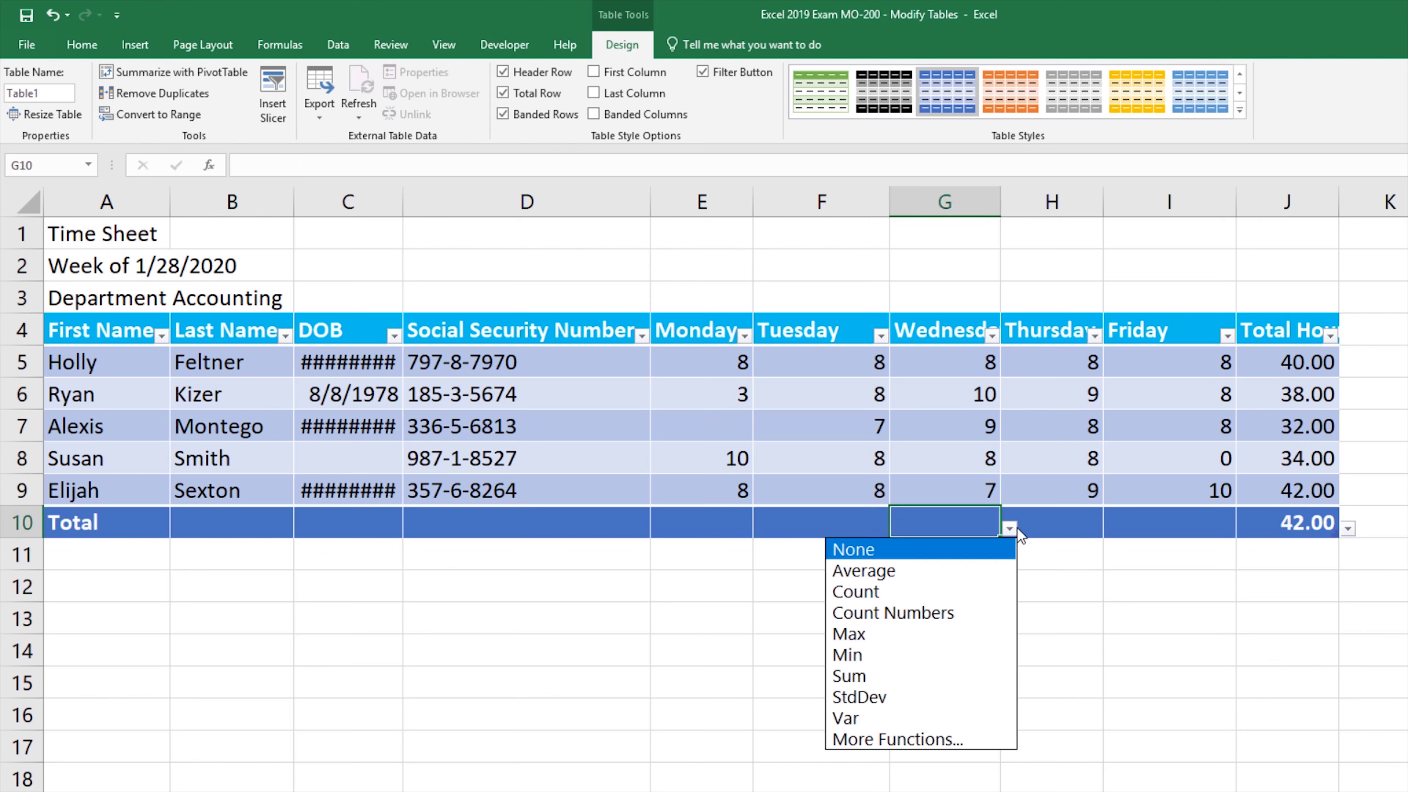
{"action": "left_click", "coordinate": [963, 570]}
{"action": "left_click", "coordinate": [710, 528]}
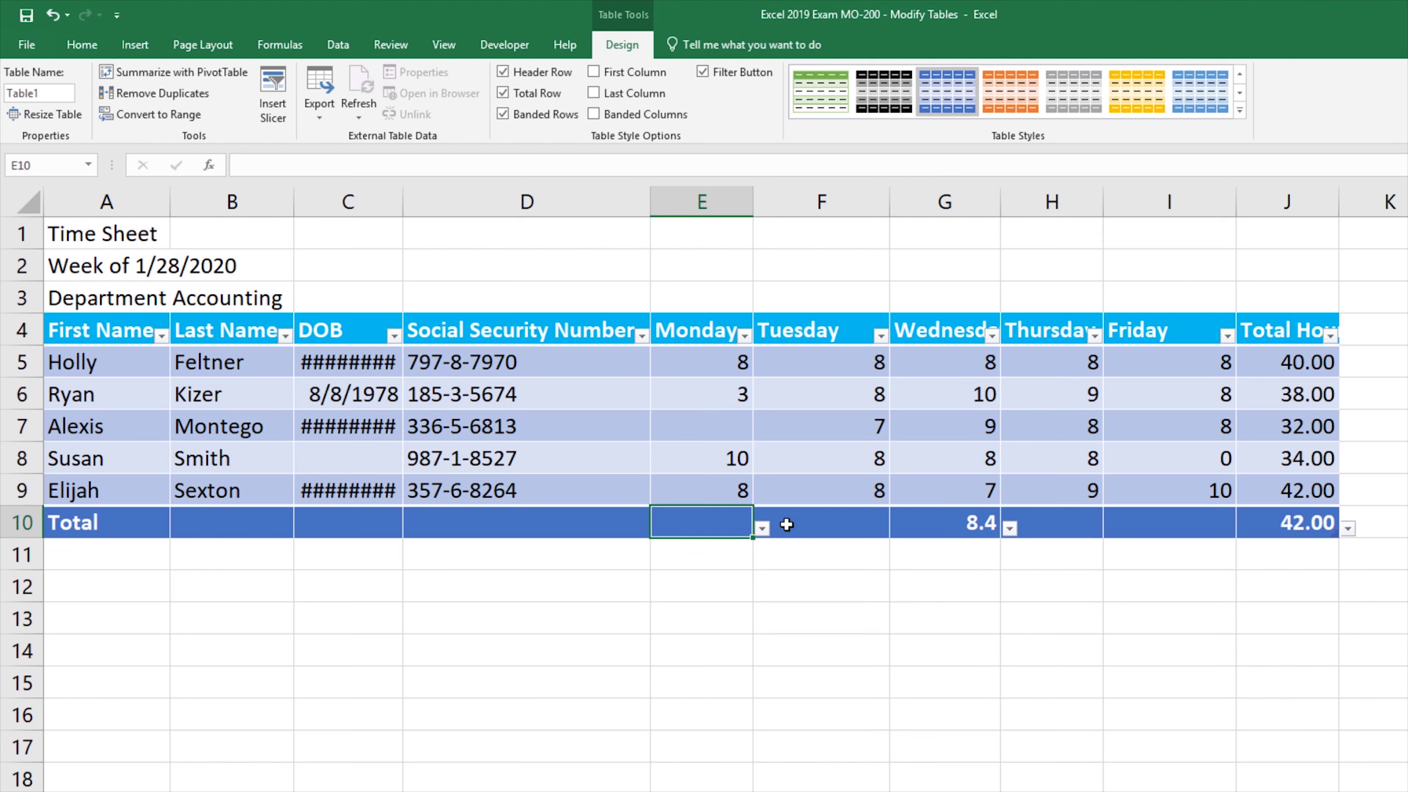
{"action": "left_click", "coordinate": [823, 524]}
{"action": "left_click", "coordinate": [1126, 528]}
{"action": "left_click", "coordinate": [1053, 527]}
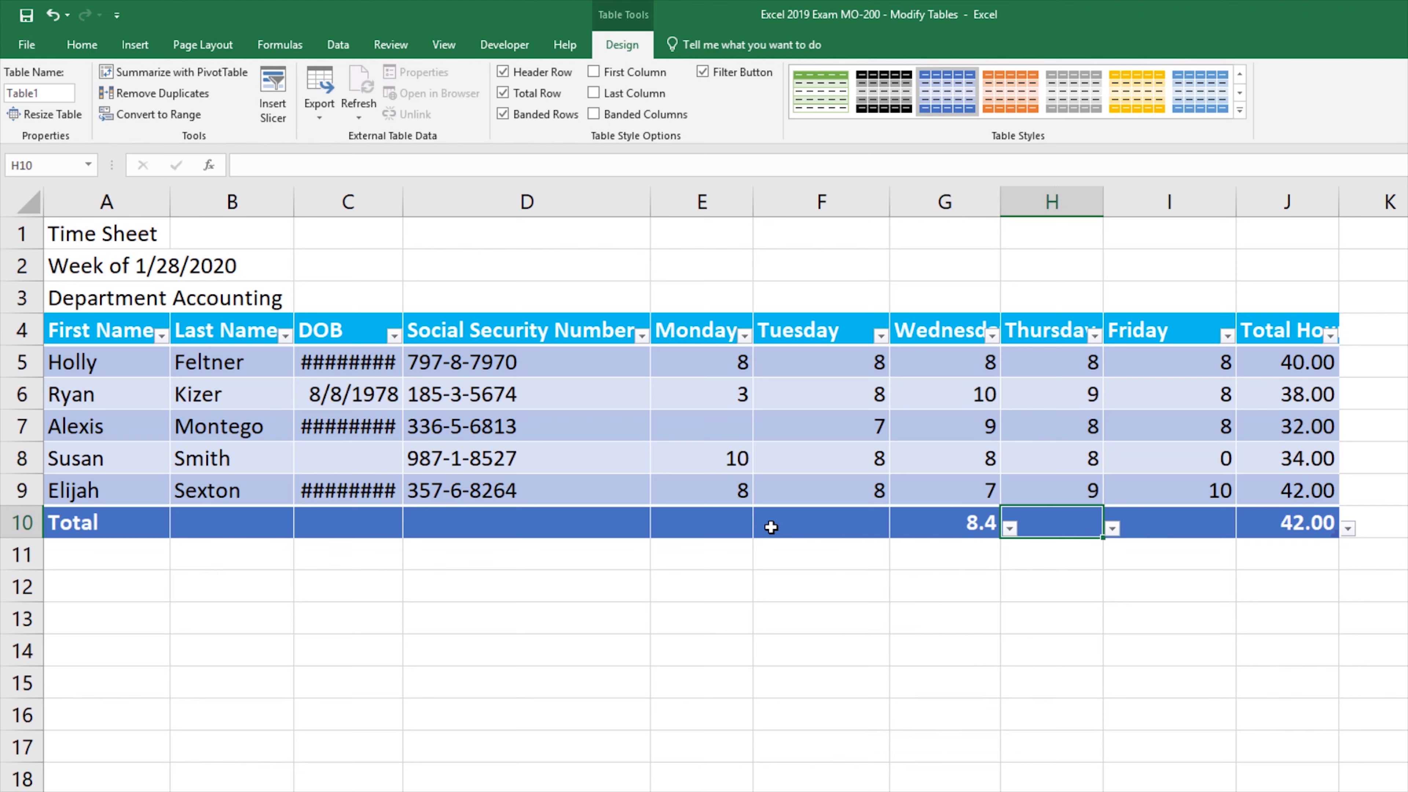
{"action": "left_click", "coordinate": [717, 529]}
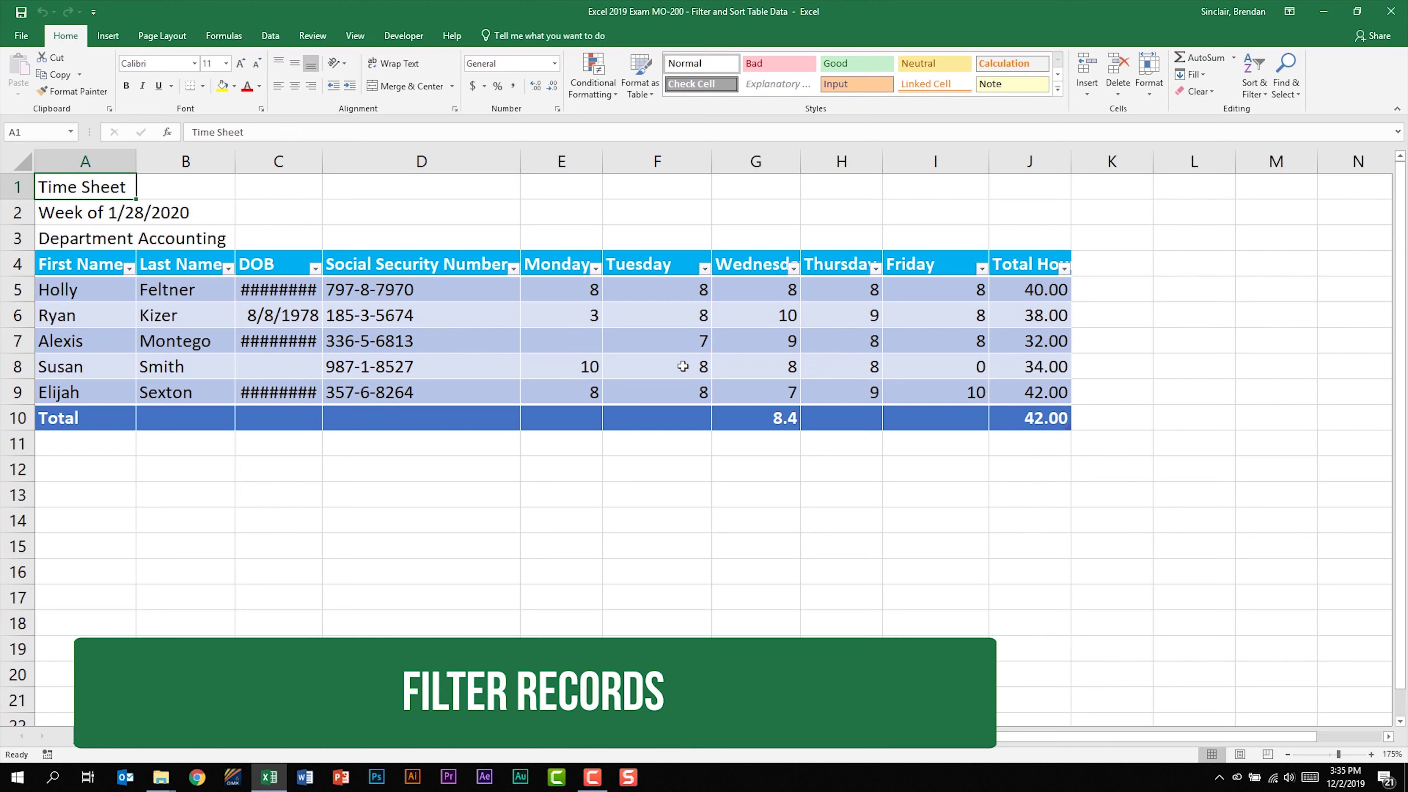
- Select First Name cell A4 and bring up the Data sort and filter tools
{"action": "left_click", "coordinate": [105, 264]}
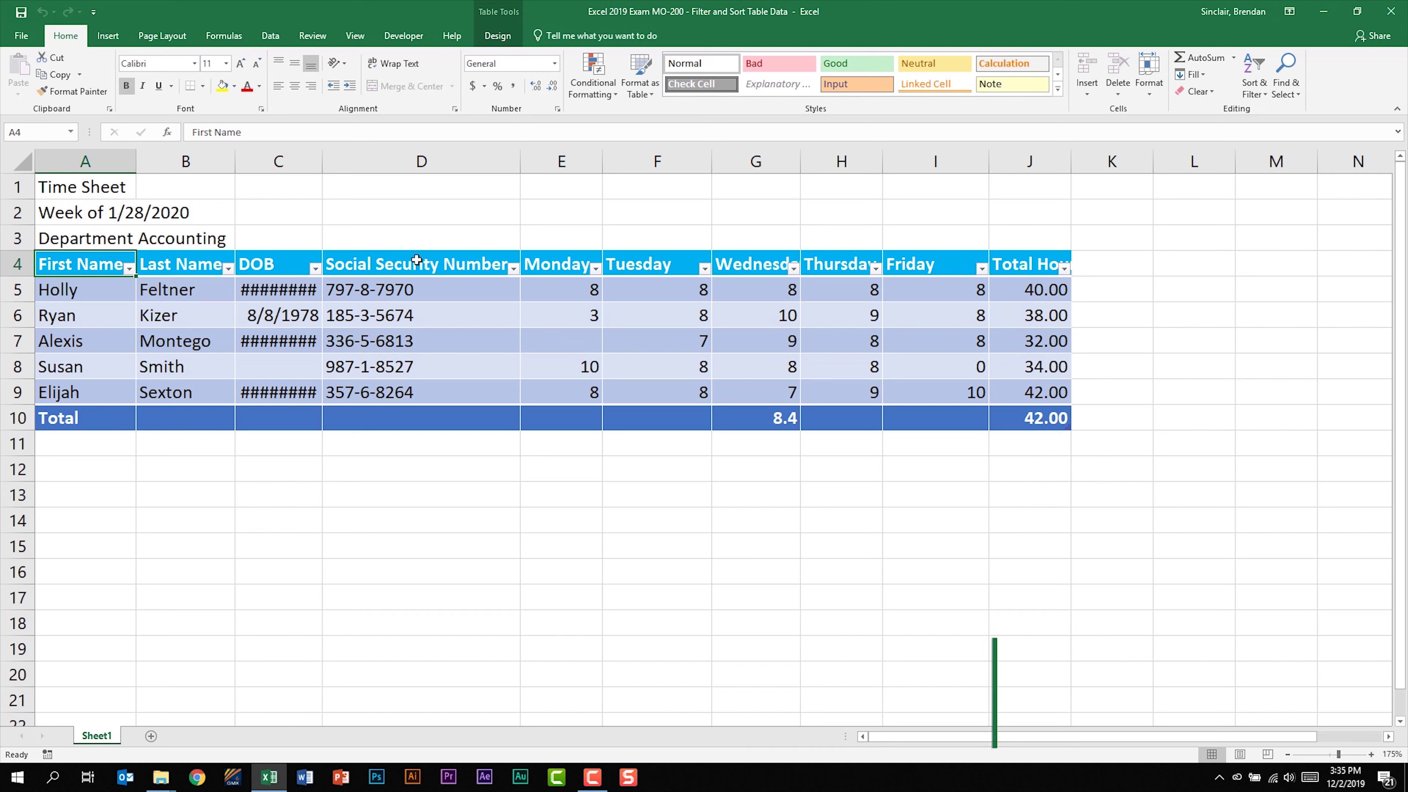
{"action": "left_click", "coordinate": [274, 37]}
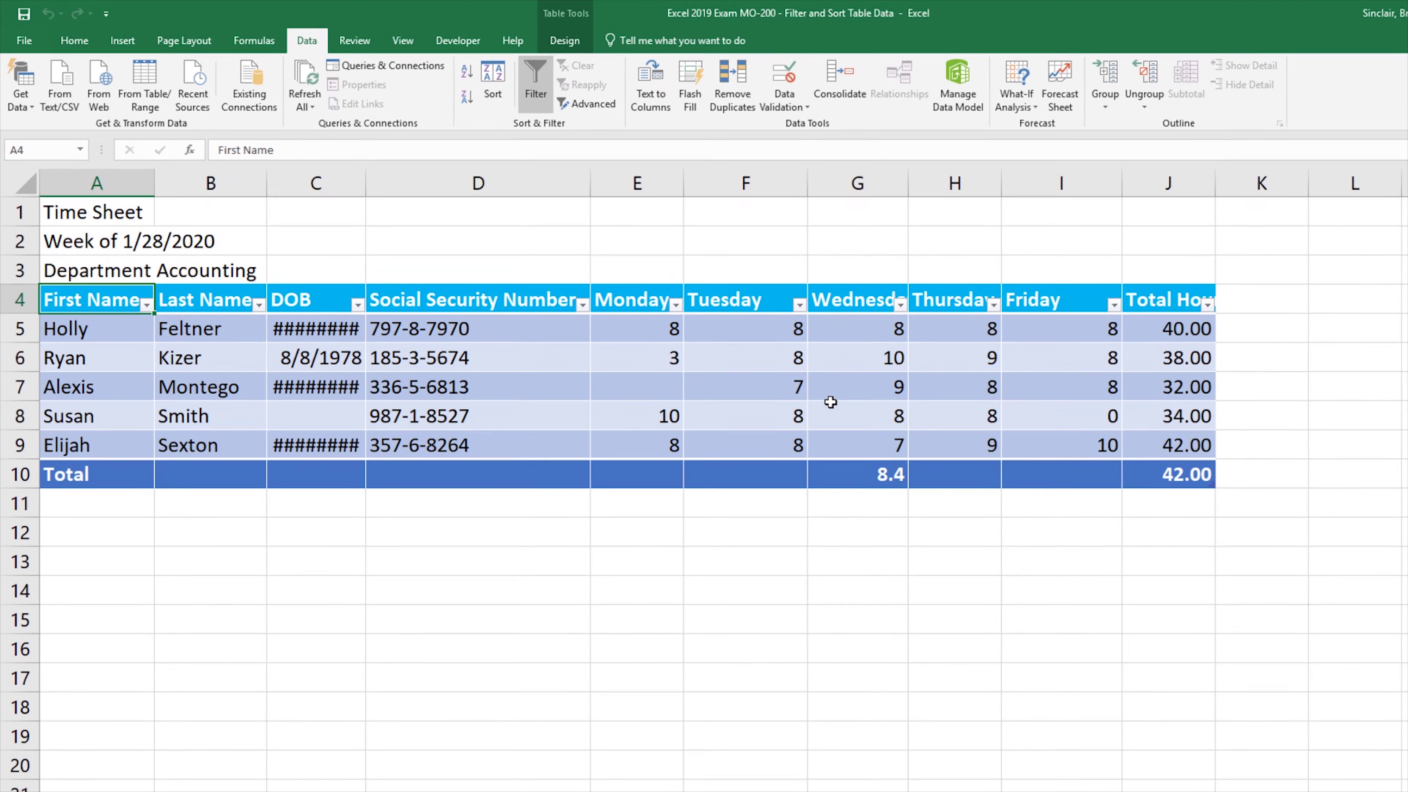
{"action": "left_click", "coordinate": [913, 309]}
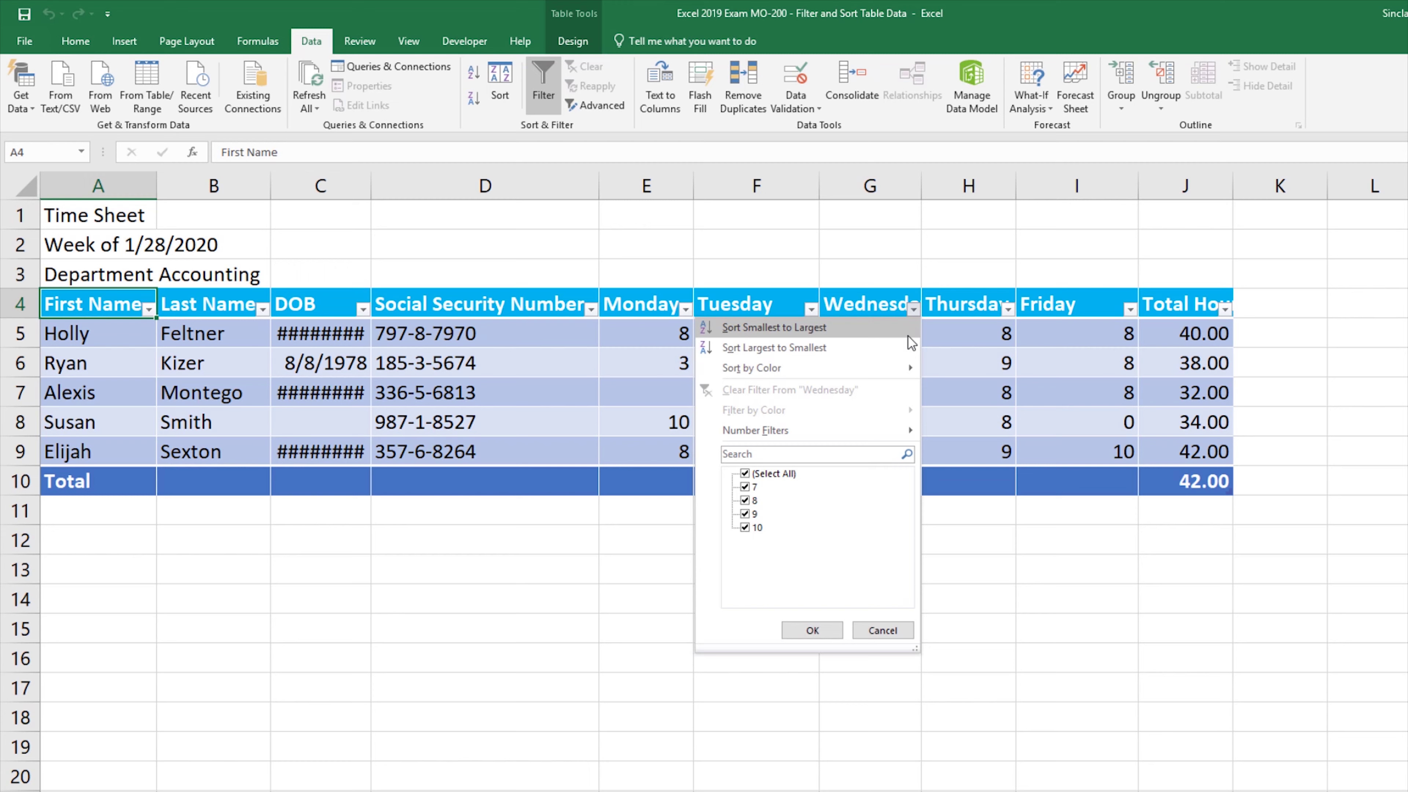
{"action": "mouse_move", "coordinate": [898, 366]}
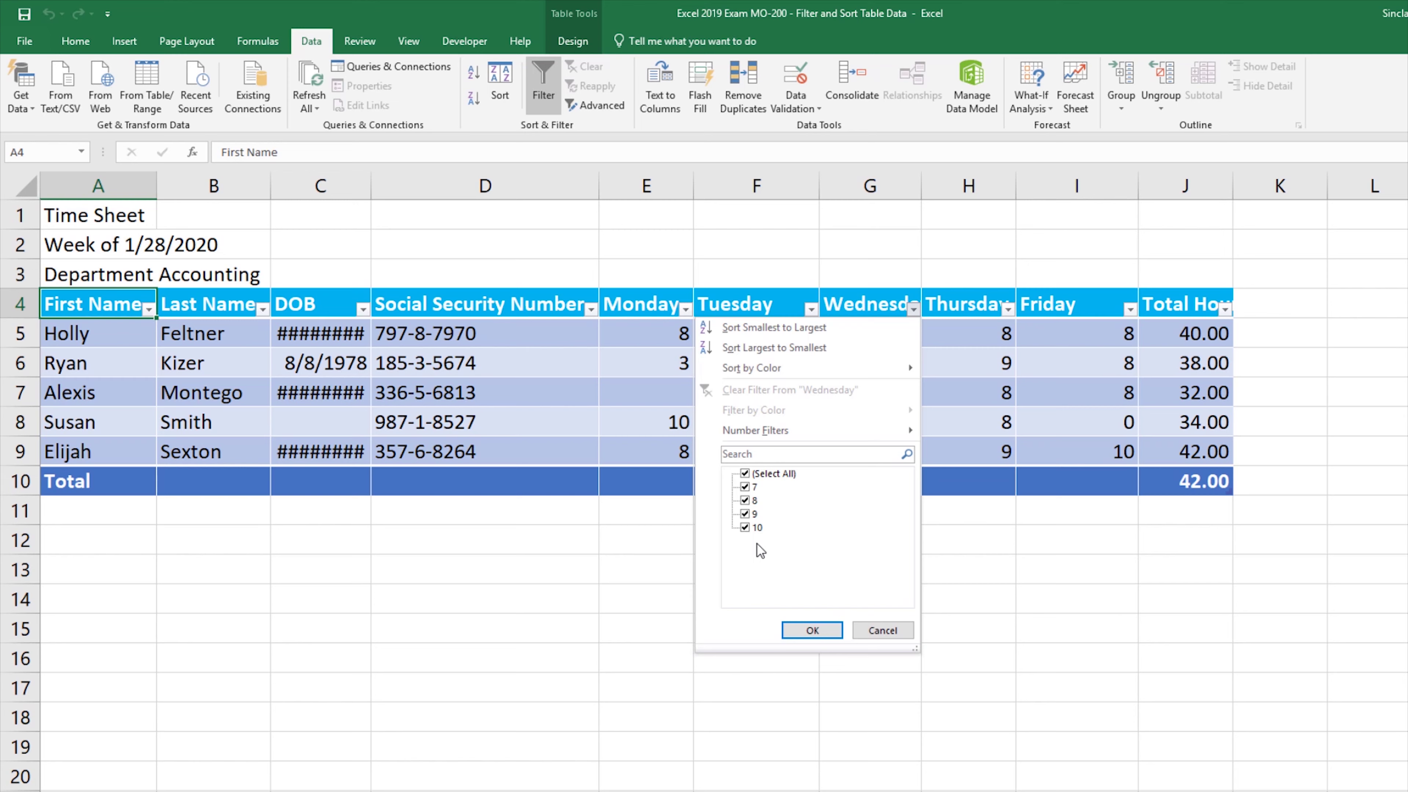
{"action": "left_click", "coordinate": [753, 488]}
{"action": "left_click", "coordinate": [753, 501]}
{"action": "left_click", "coordinate": [814, 626]}
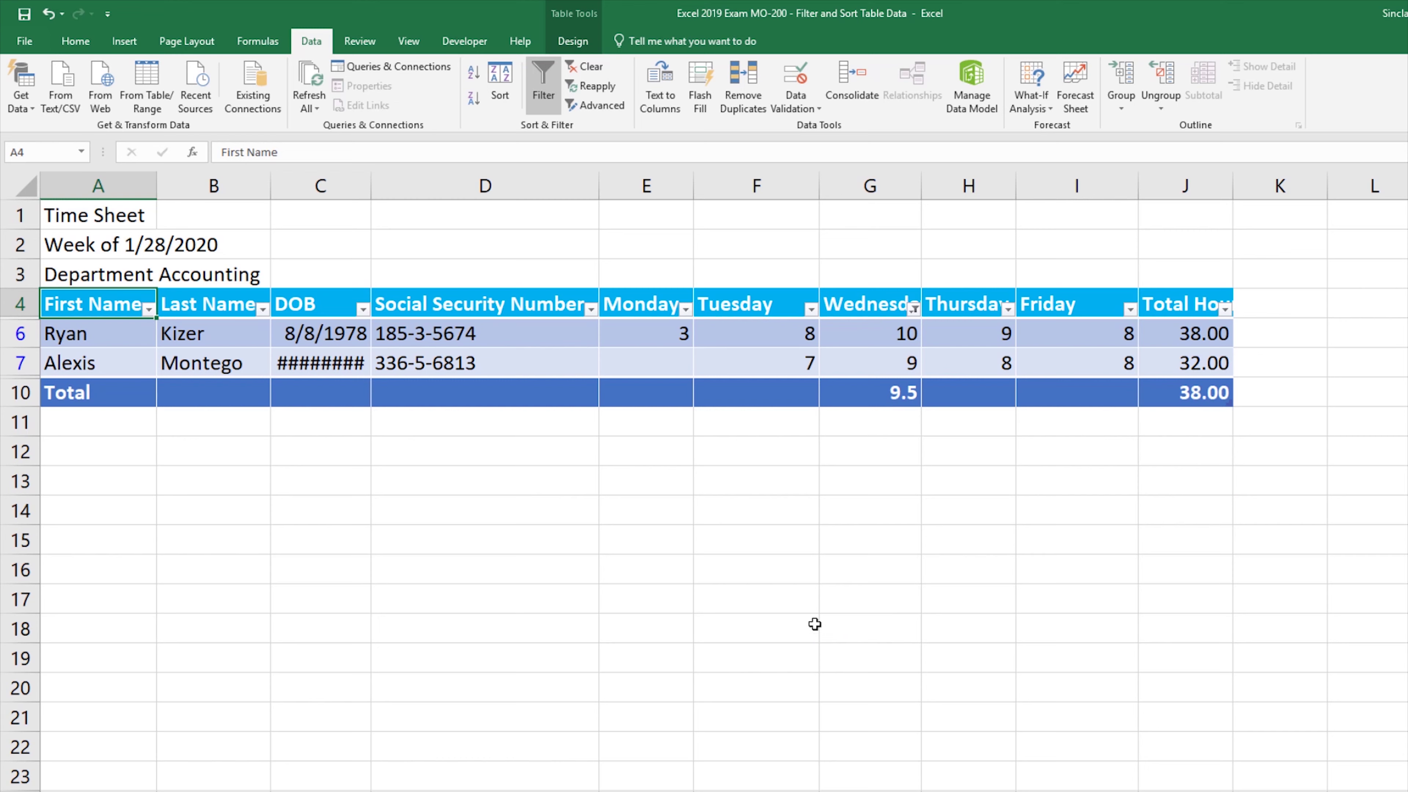
{"action": "left_click", "coordinate": [913, 309]}
{"action": "left_click", "coordinate": [746, 474]}
{"action": "left_click", "coordinate": [812, 630]}
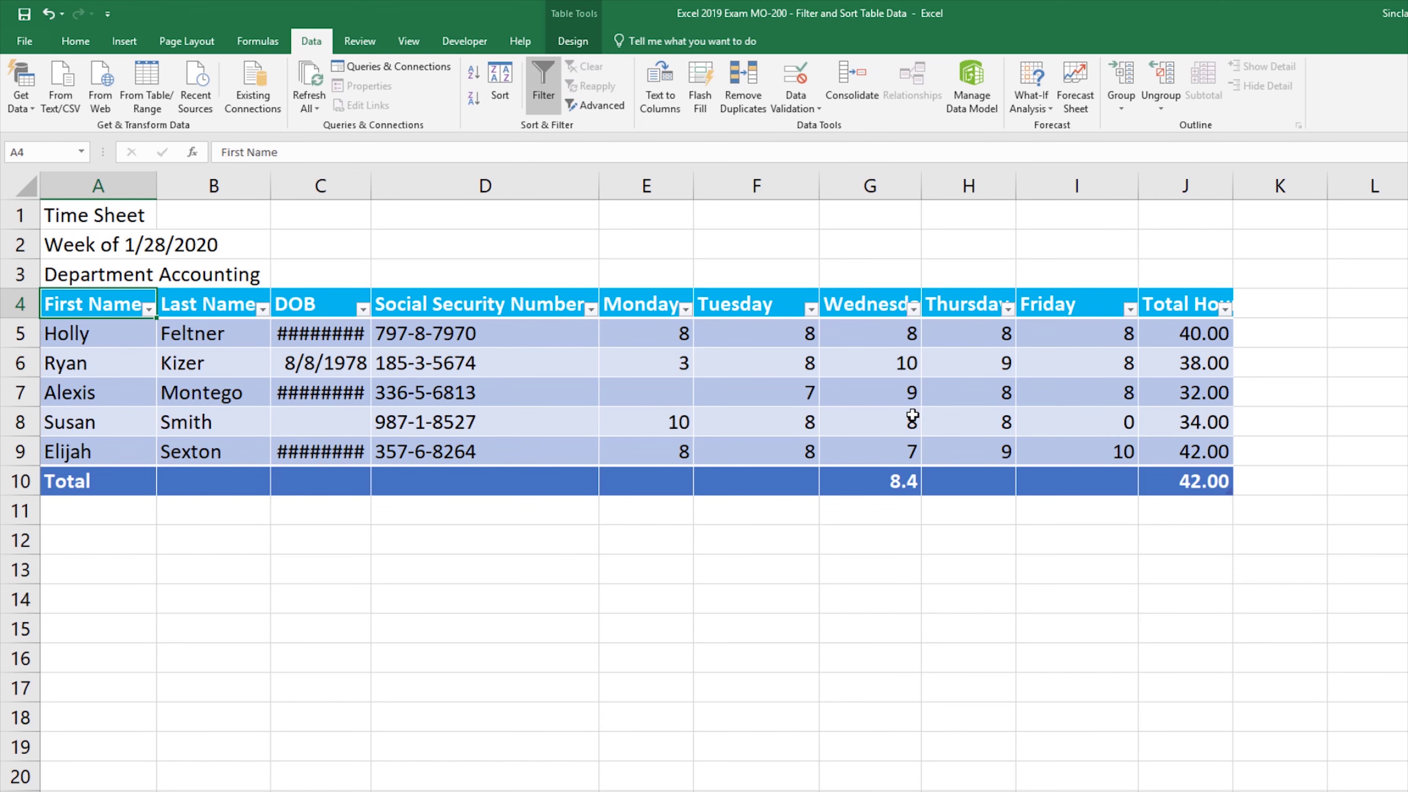
{"action": "left_click", "coordinate": [913, 309]}
{"action": "mouse_move", "coordinate": [887, 427]}
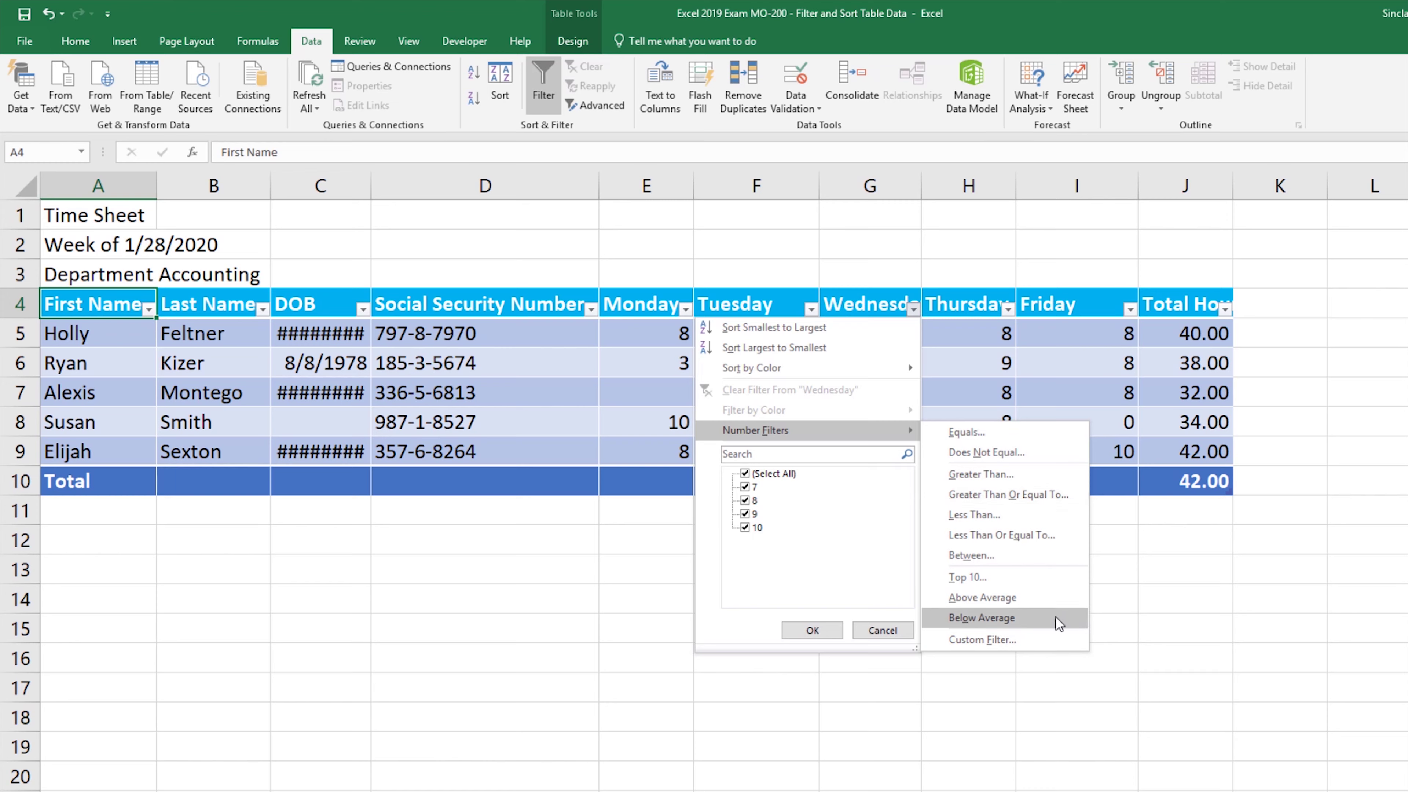
{"action": "left_click", "coordinate": [1034, 638]}
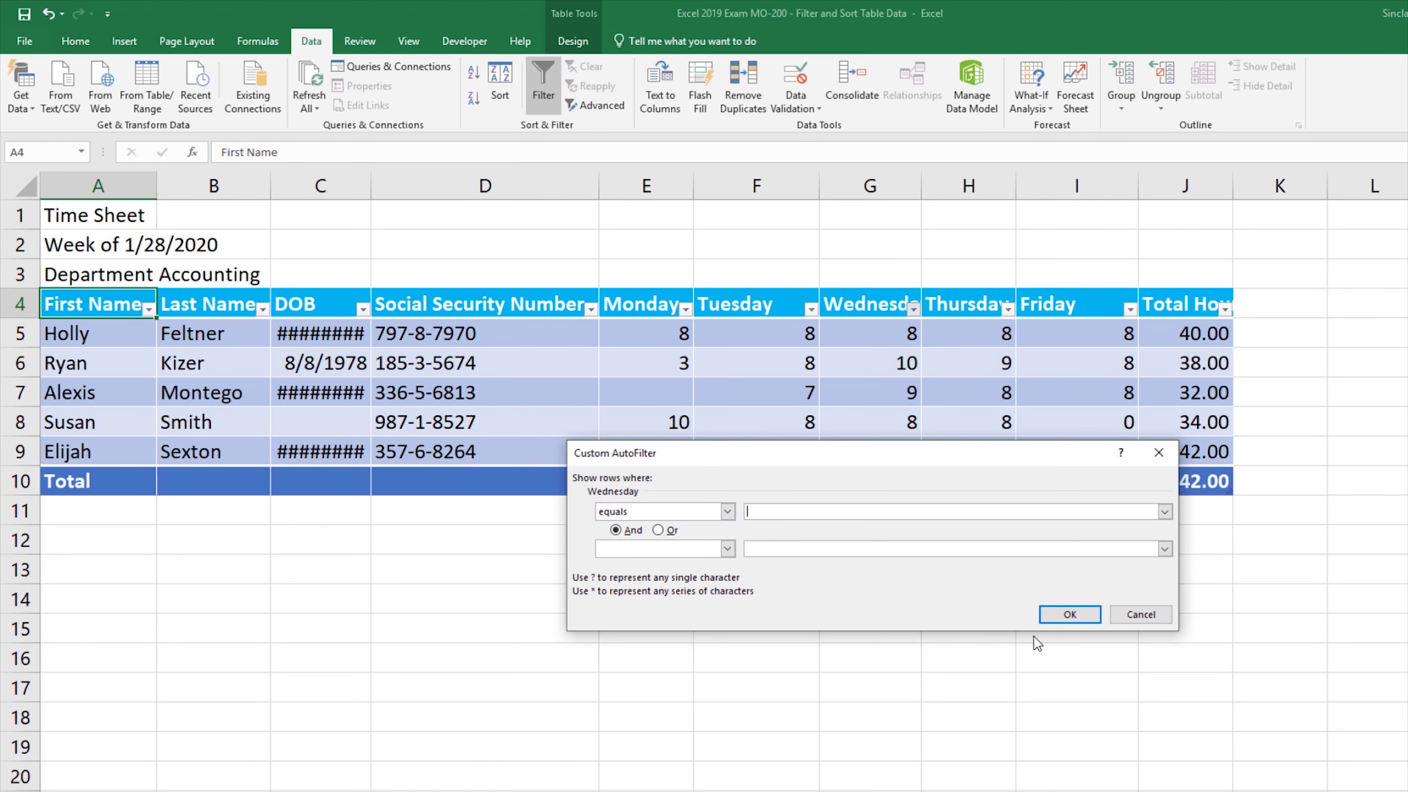
{"action": "left_click", "coordinate": [1144, 614]}
{"action": "left_click", "coordinate": [262, 309]}
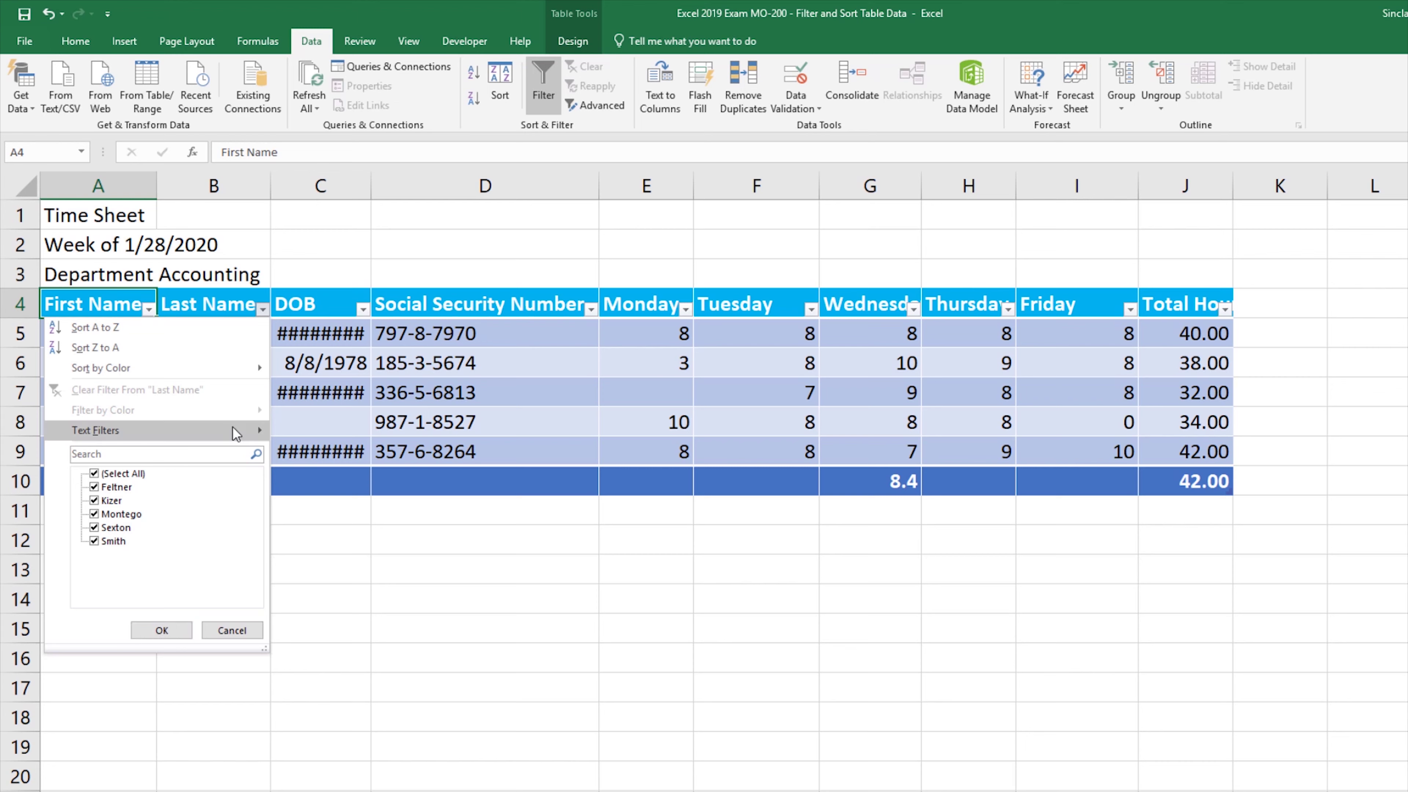
{"action": "mouse_move", "coordinate": [233, 429]}
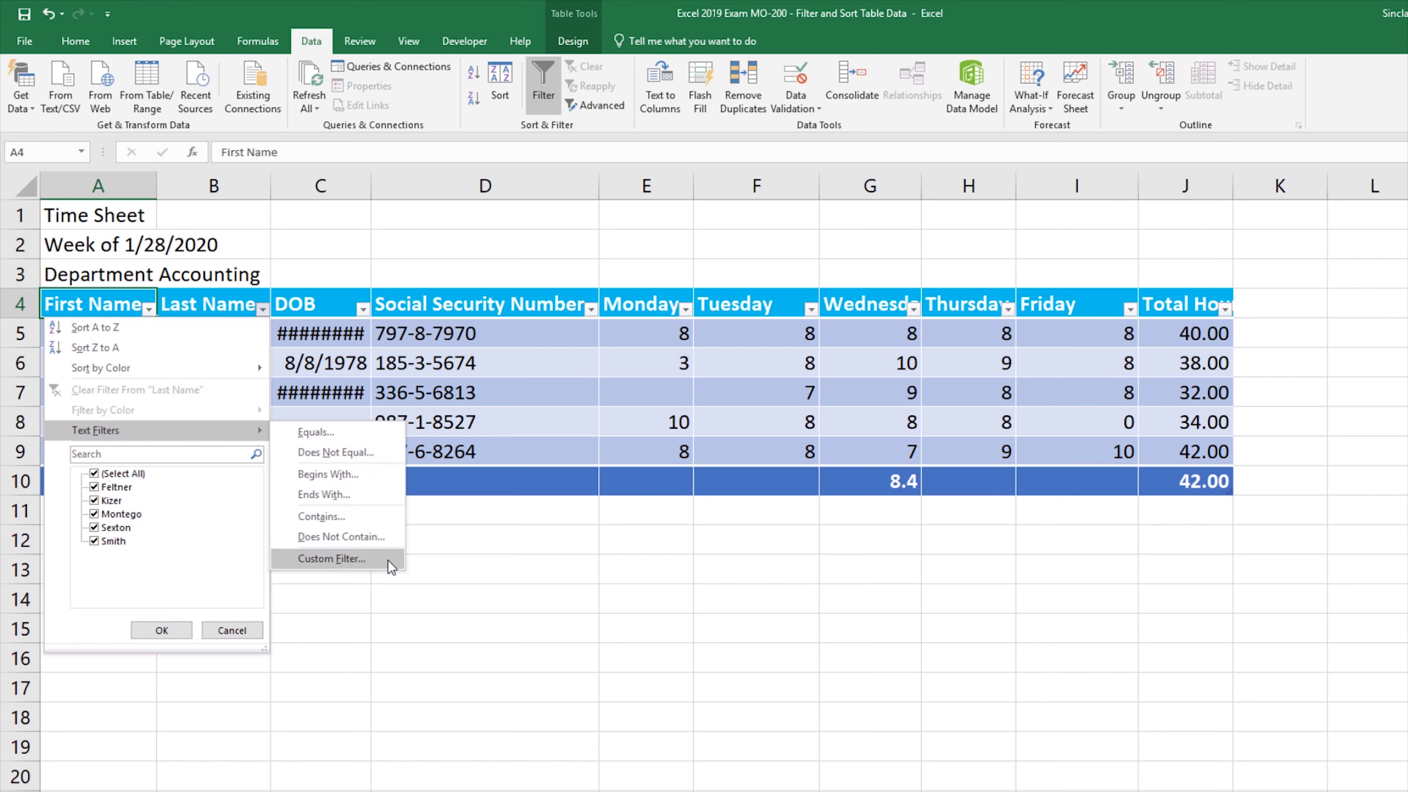
{"action": "left_click", "coordinate": [597, 440]}
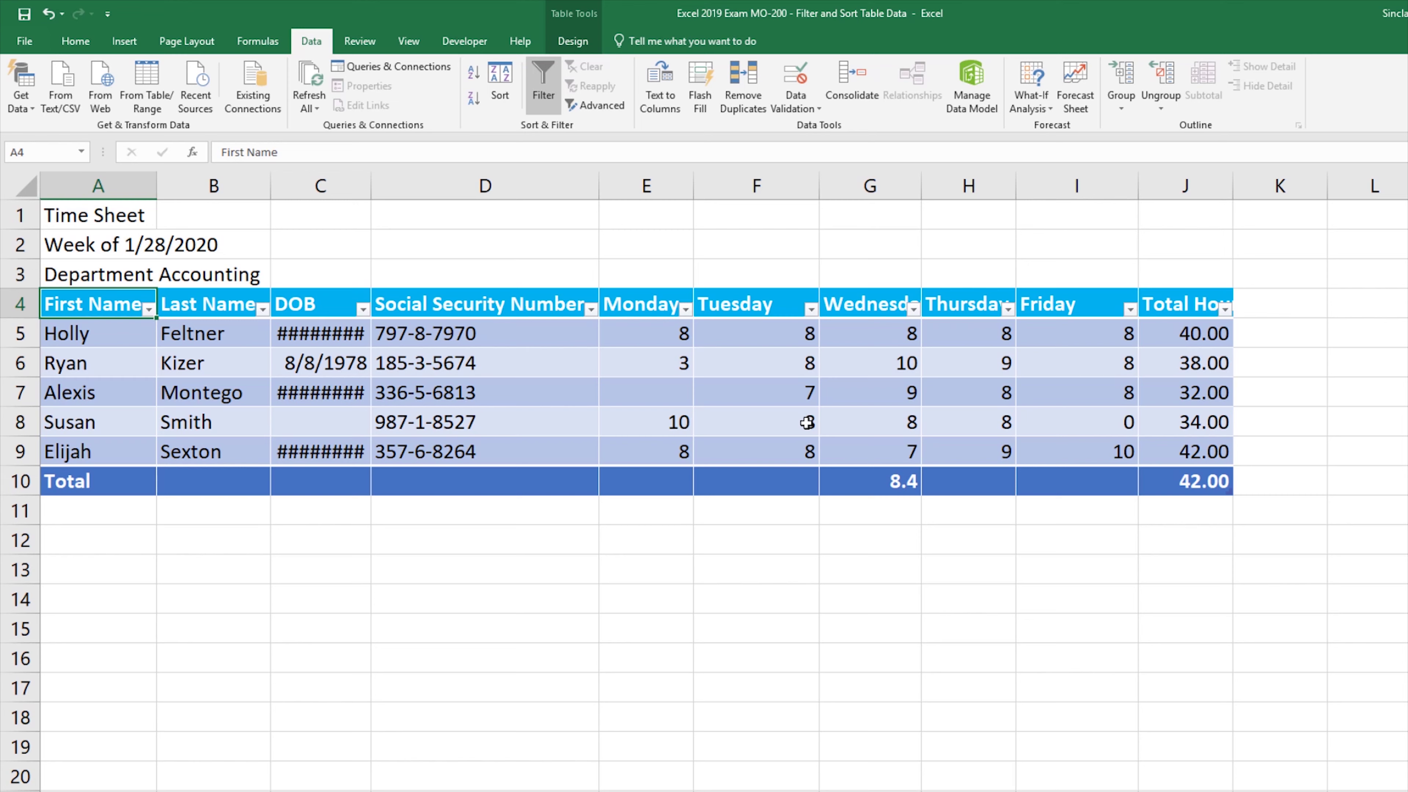
- Filter Total Hours to greater than or equal to 35
{"action": "left_click", "coordinate": [1224, 309]}
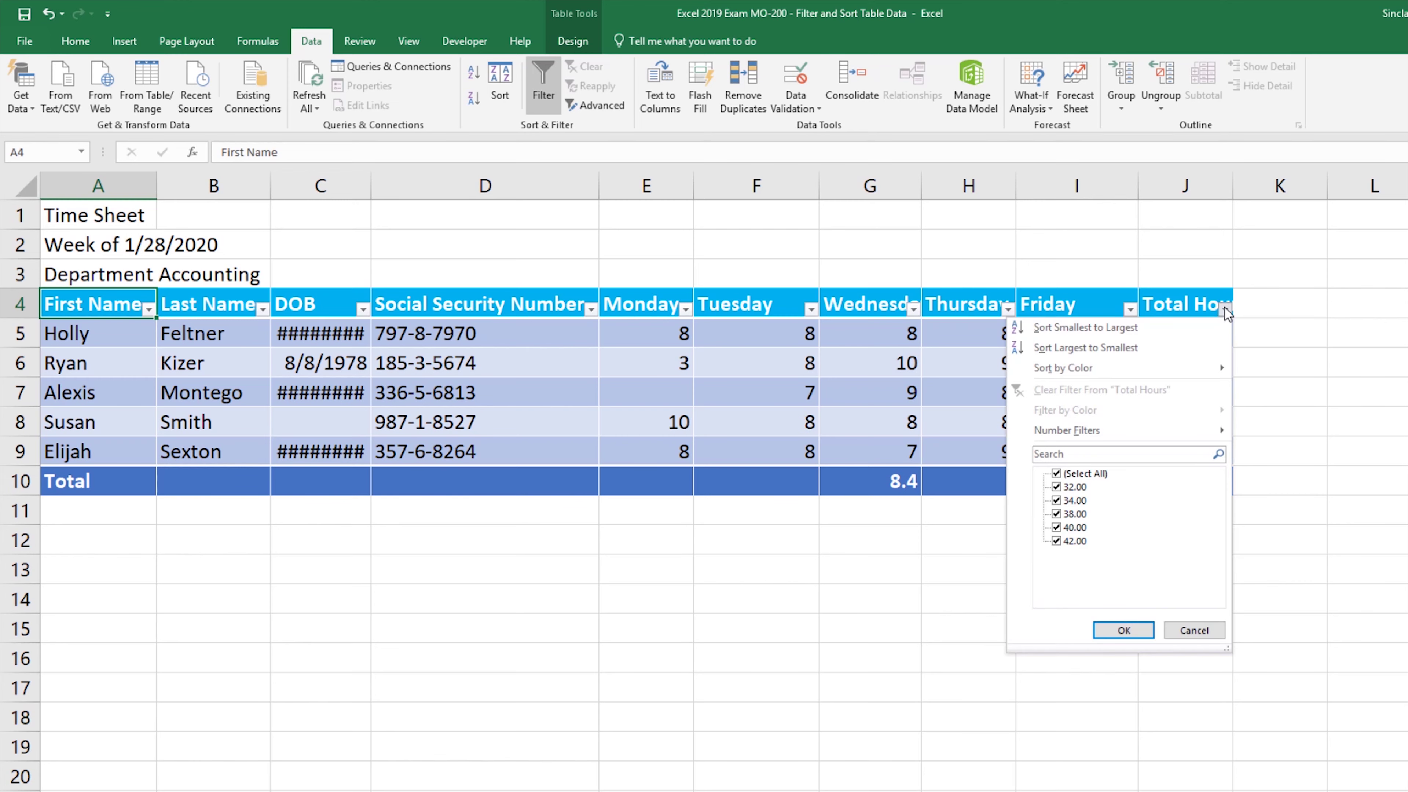
{"action": "mouse_move", "coordinate": [1193, 433]}
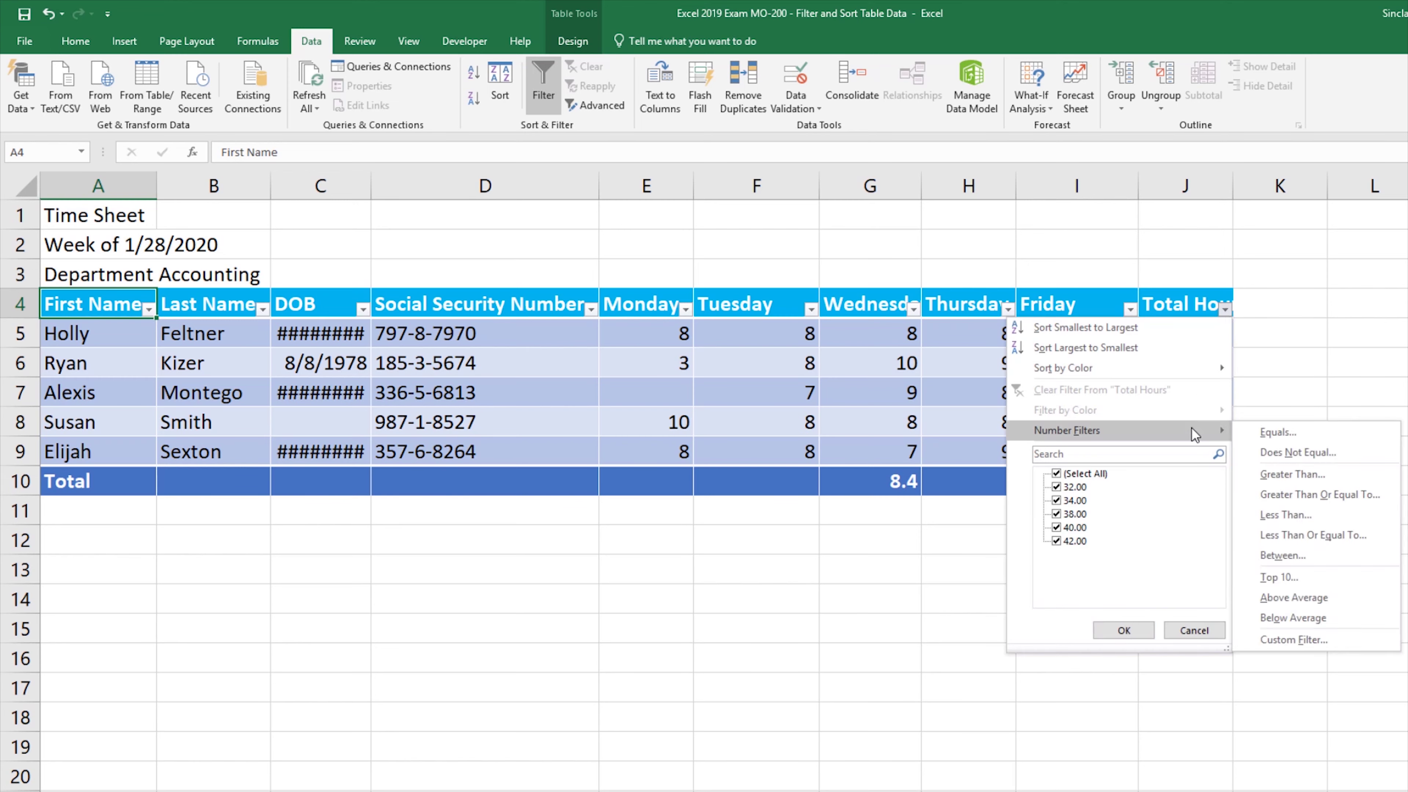
{"action": "left_click", "coordinate": [1343, 499]}
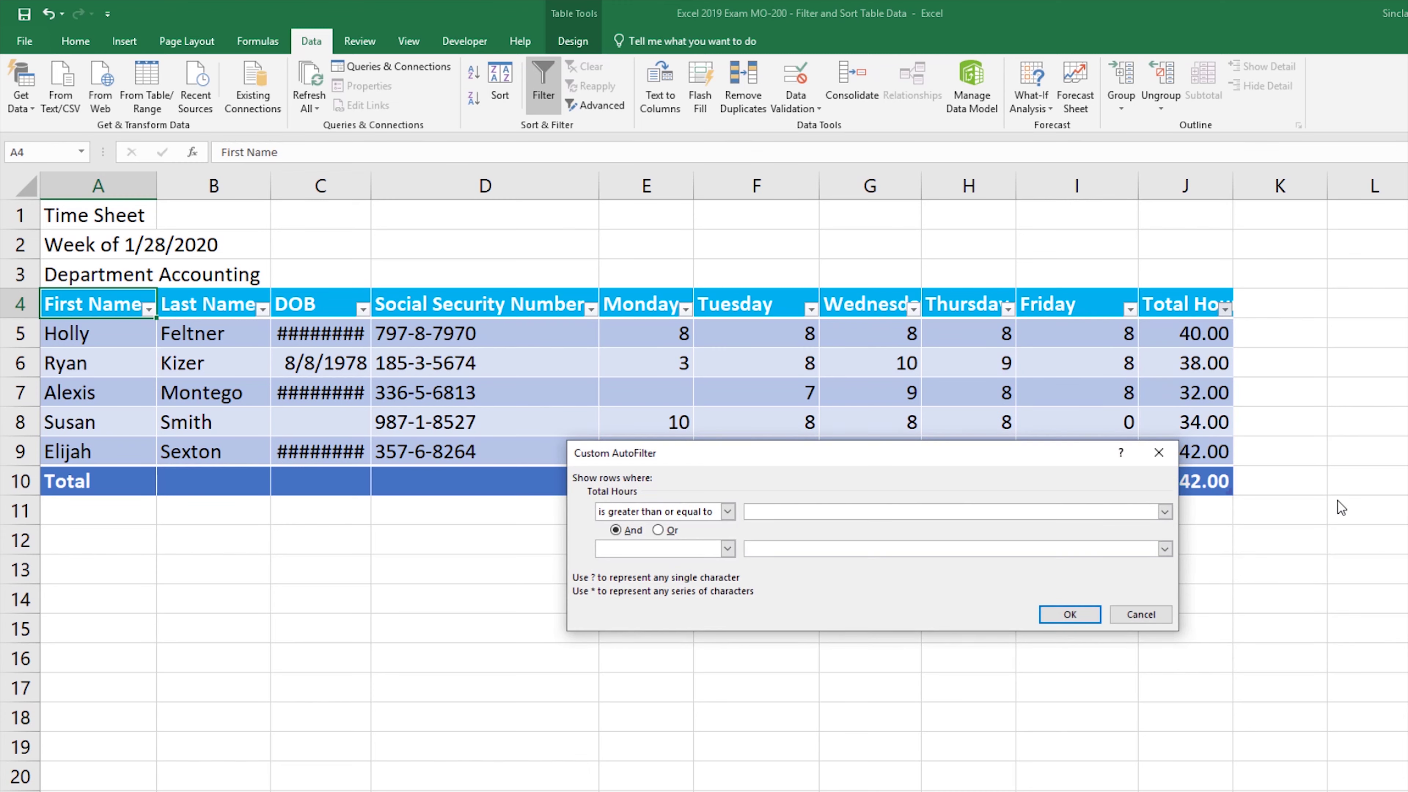
{"action": "type", "text": "35"}
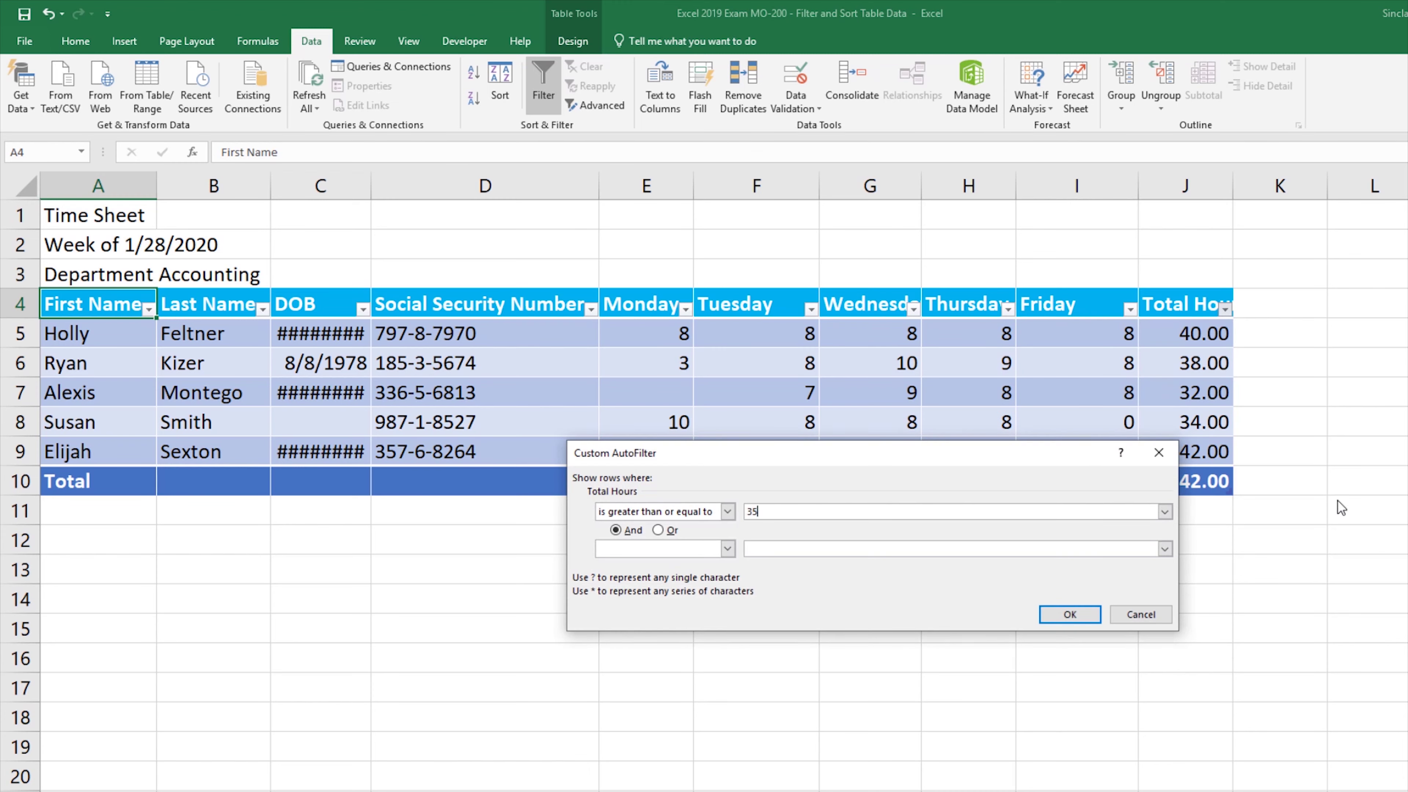
{"action": "left_click", "coordinate": [1084, 614]}
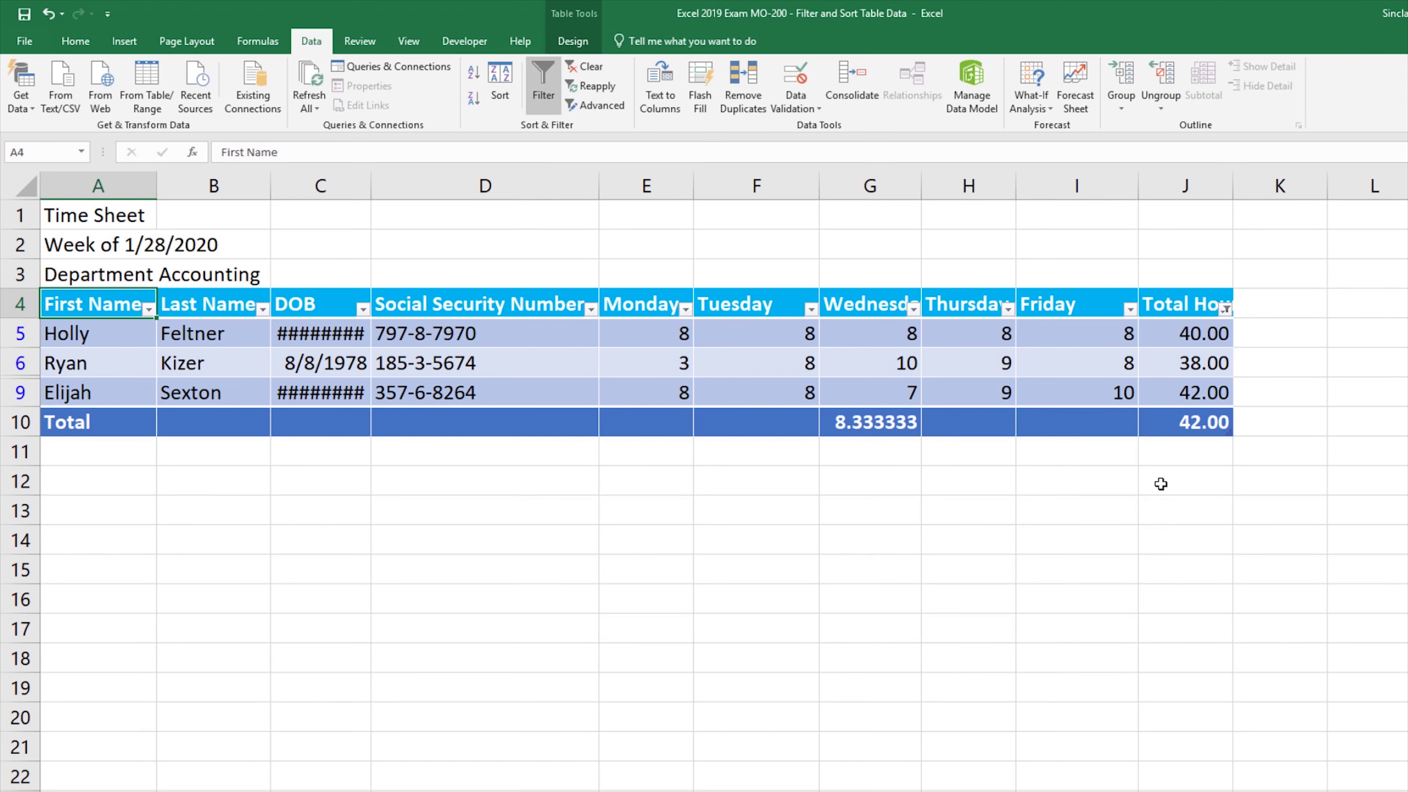
- Filter Monday to exclude rows with 3 hours
{"action": "left_click", "coordinate": [685, 308]}
{"action": "left_click", "coordinate": [529, 488]}
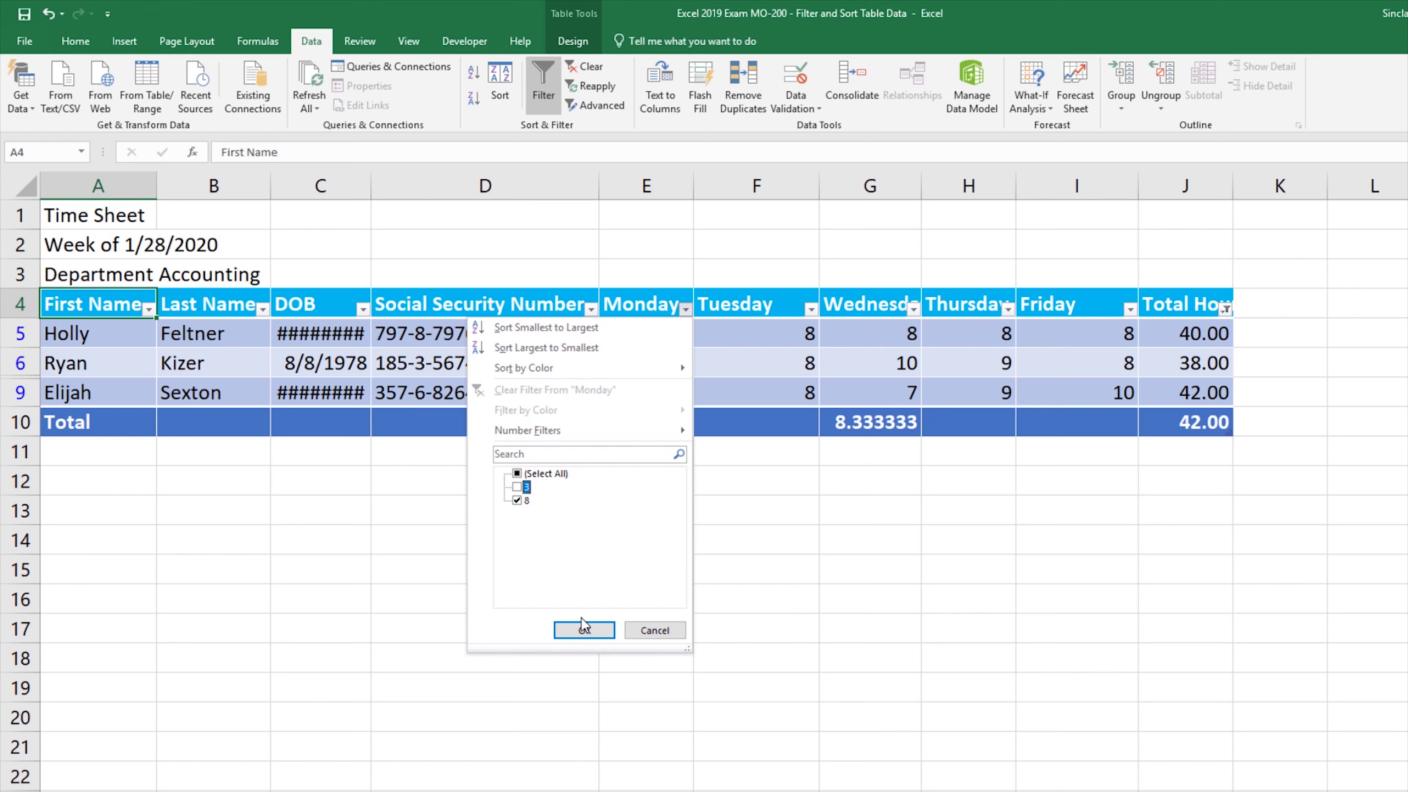
{"action": "left_click", "coordinate": [580, 621]}
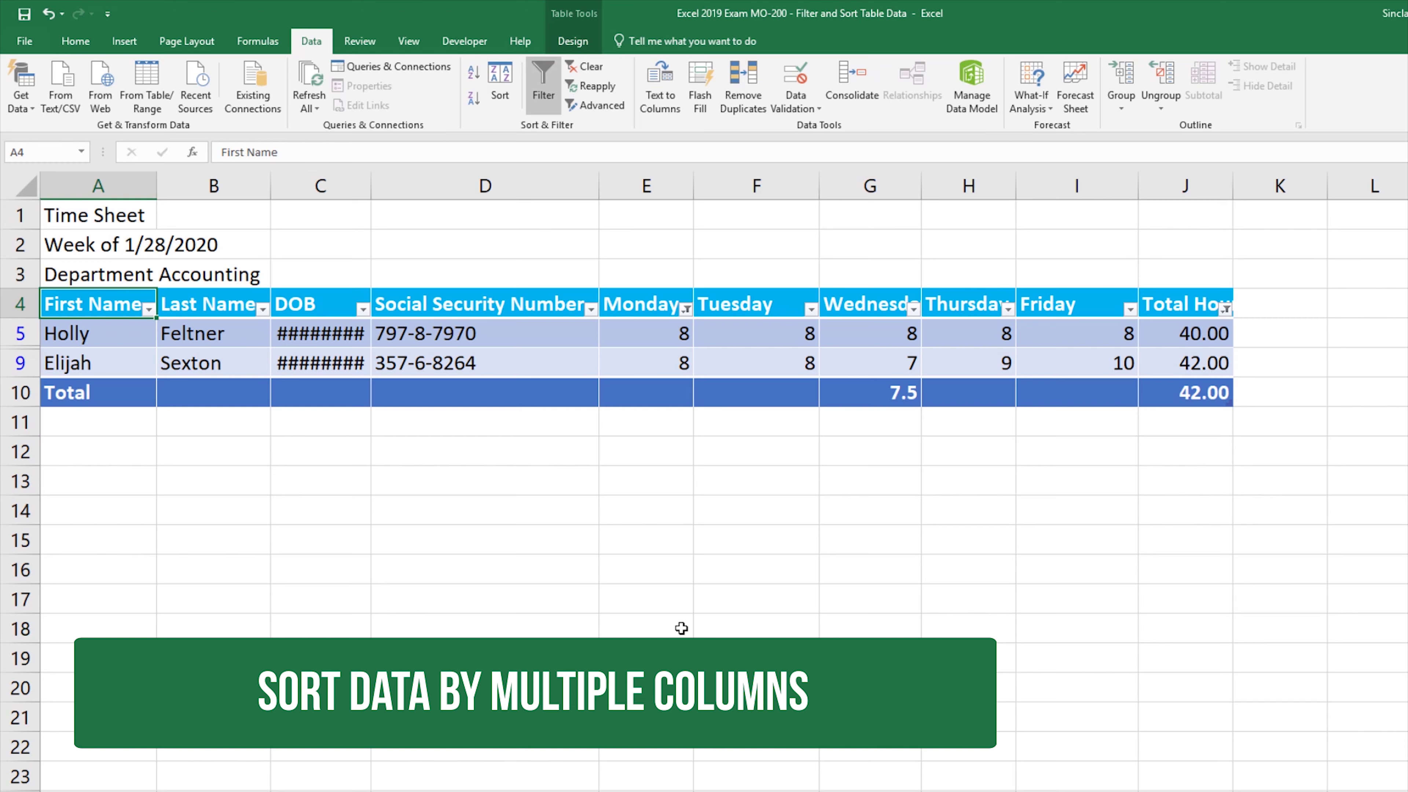
- Clear all table filters, select A4:J9, and return to the Home ribbon
{"action": "left_click", "coordinate": [586, 67]}
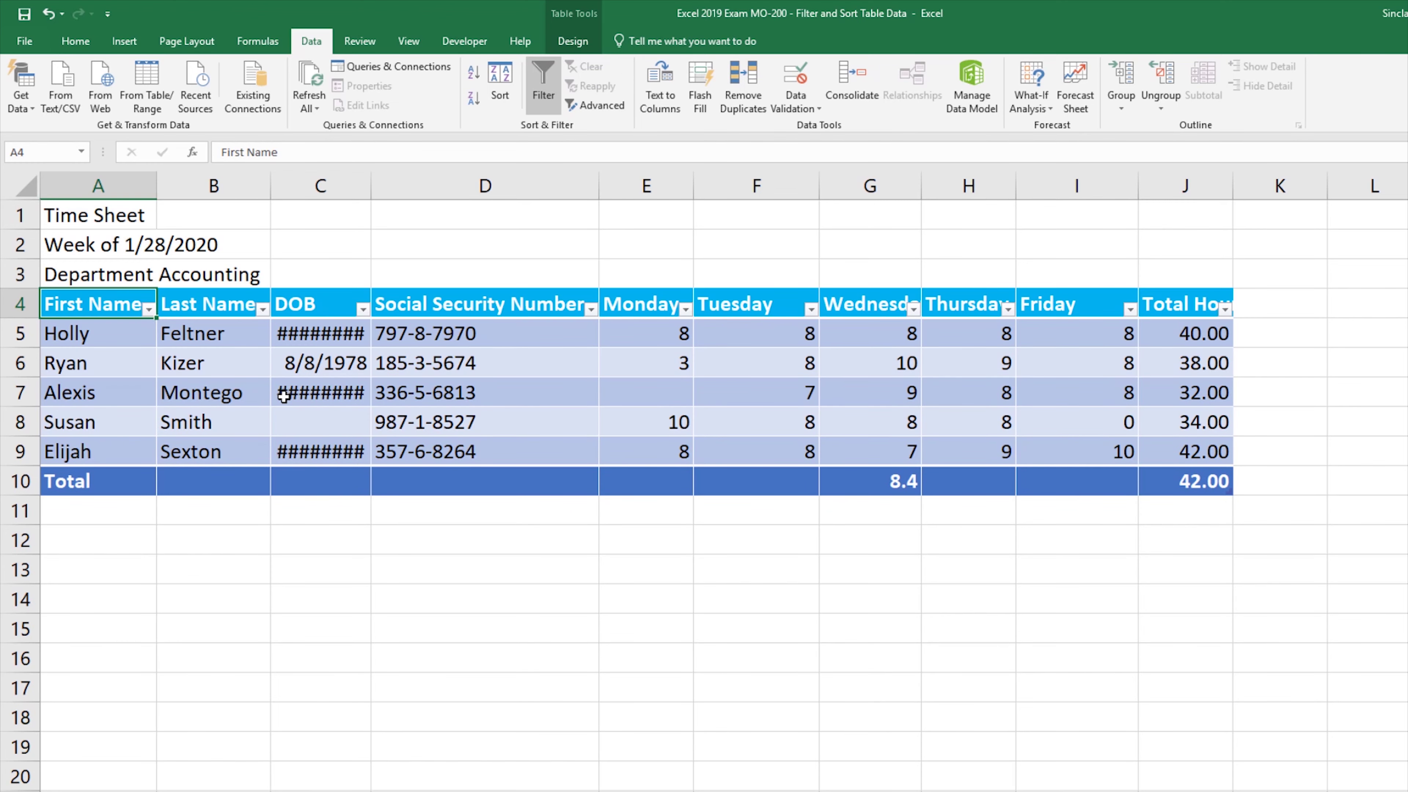
{"action": "left_click_drag", "start_coordinate": [94, 307], "coordinate": [1189, 447]}
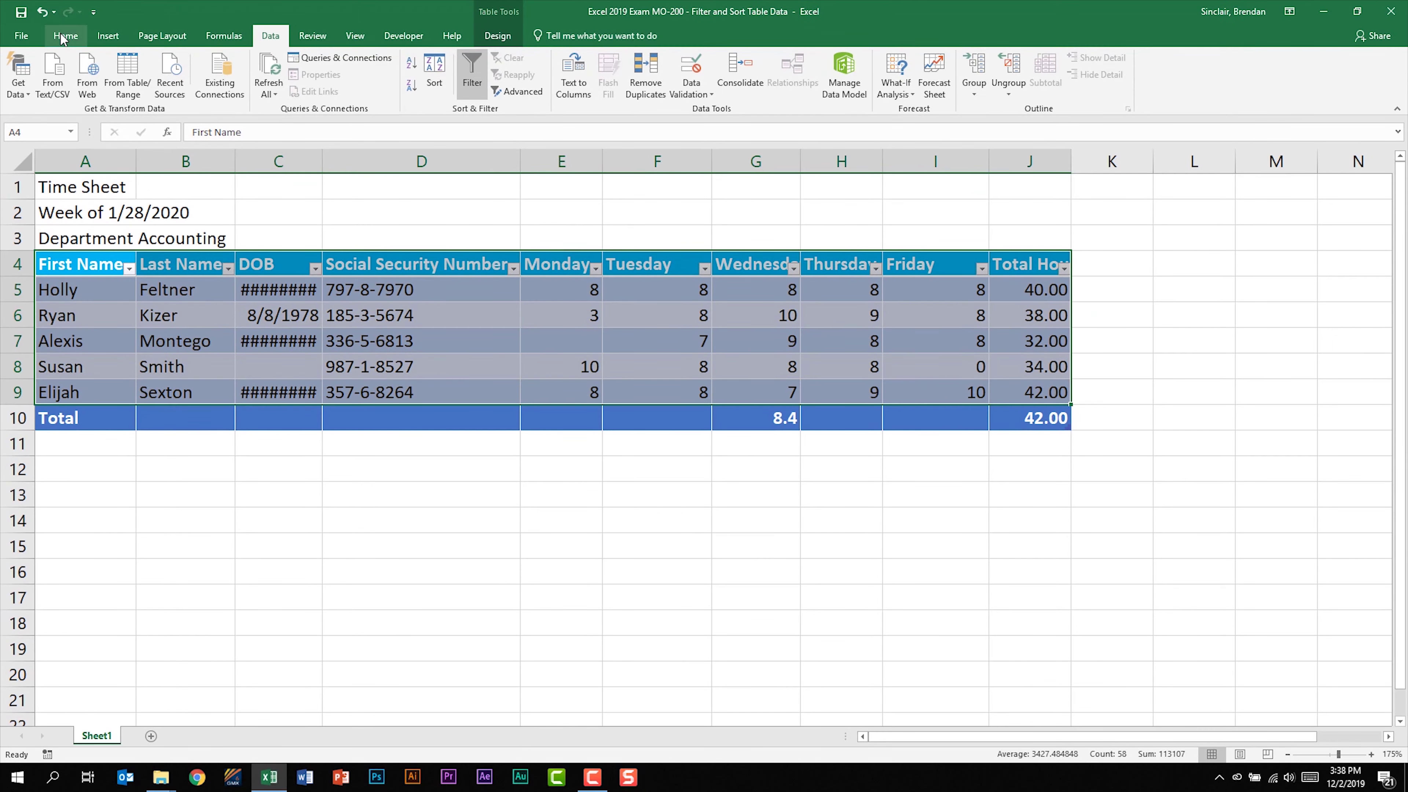
{"action": "left_click", "coordinate": [76, 41]}
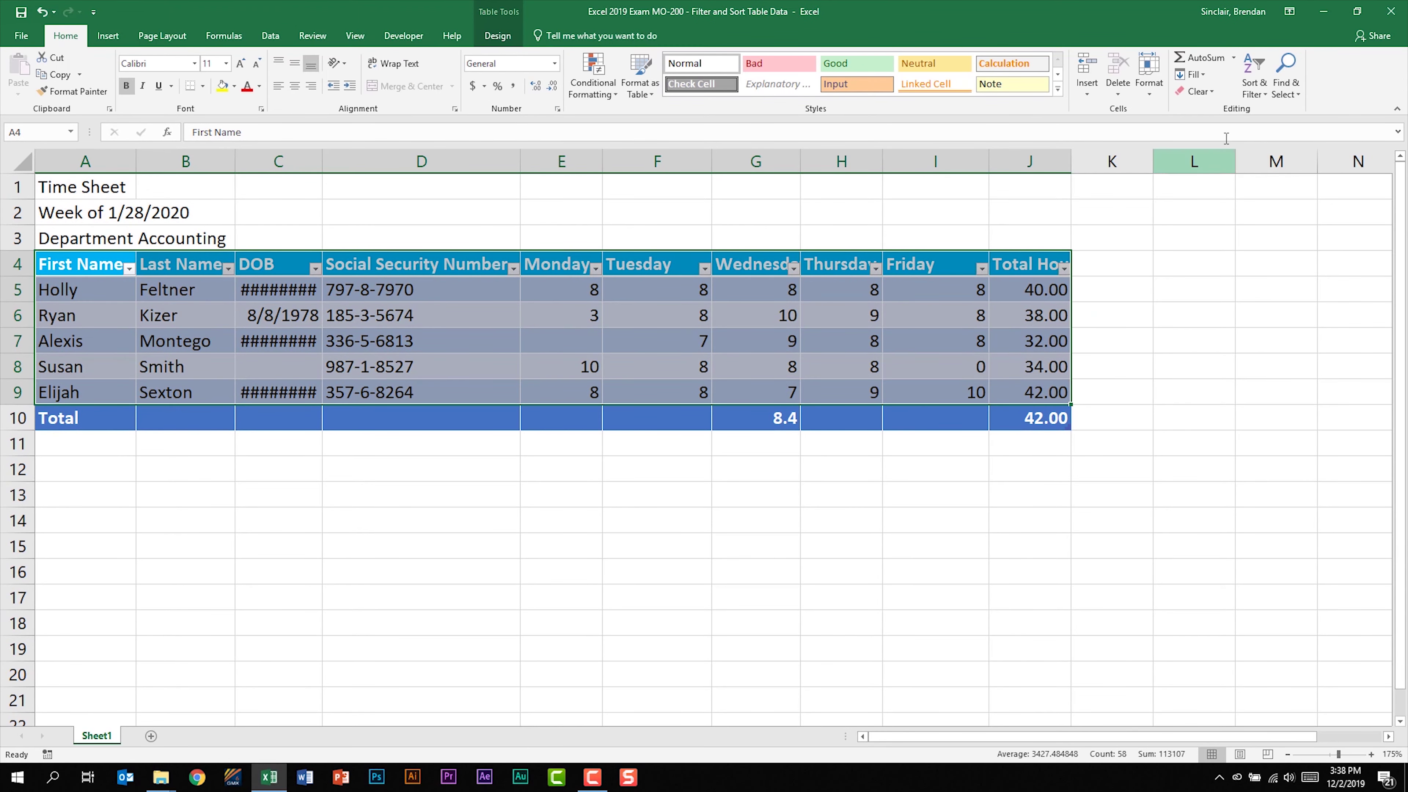
- Open Custom Sort and set the first sort level to First Name, A to Z
{"action": "left_click", "coordinate": [1268, 96]}
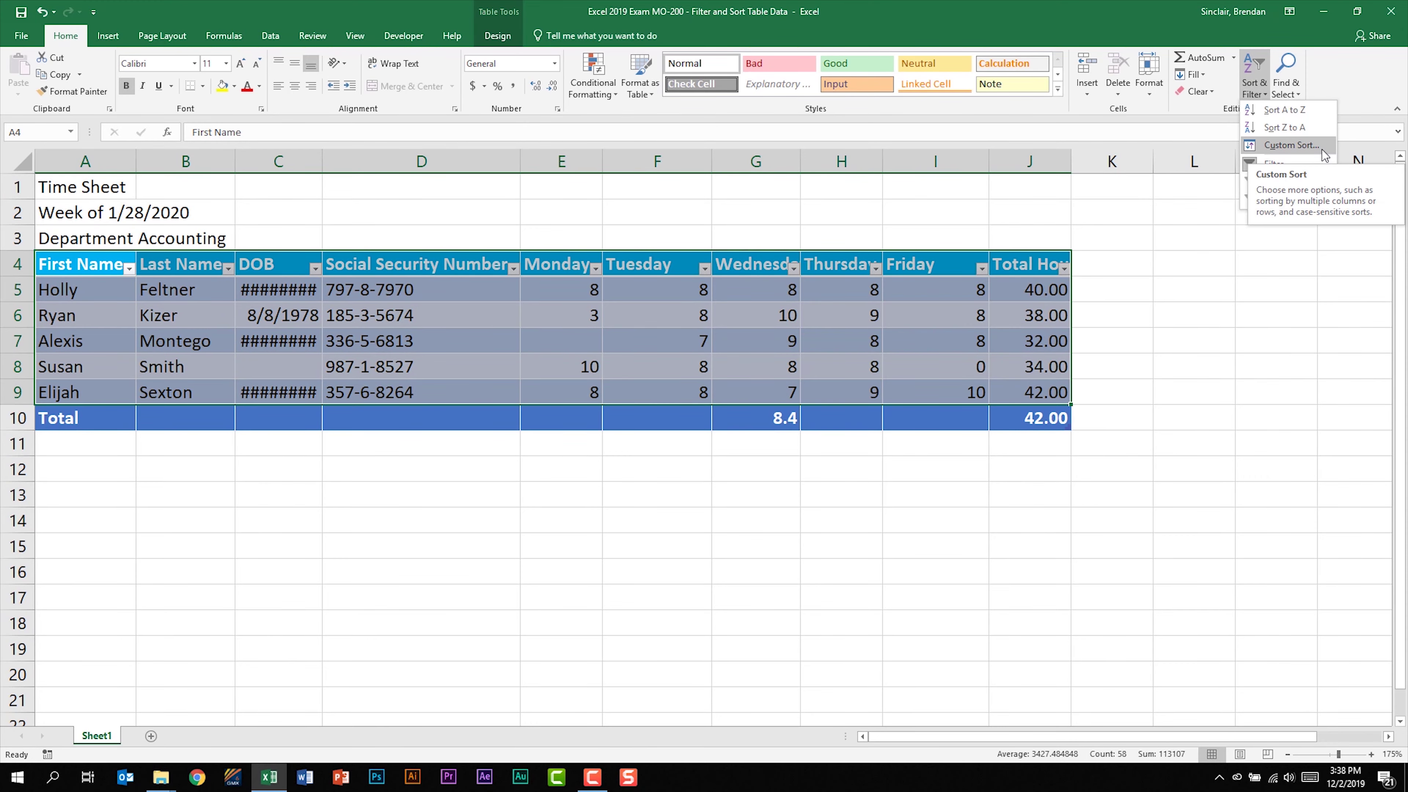
{"action": "left_click", "coordinate": [1322, 152]}
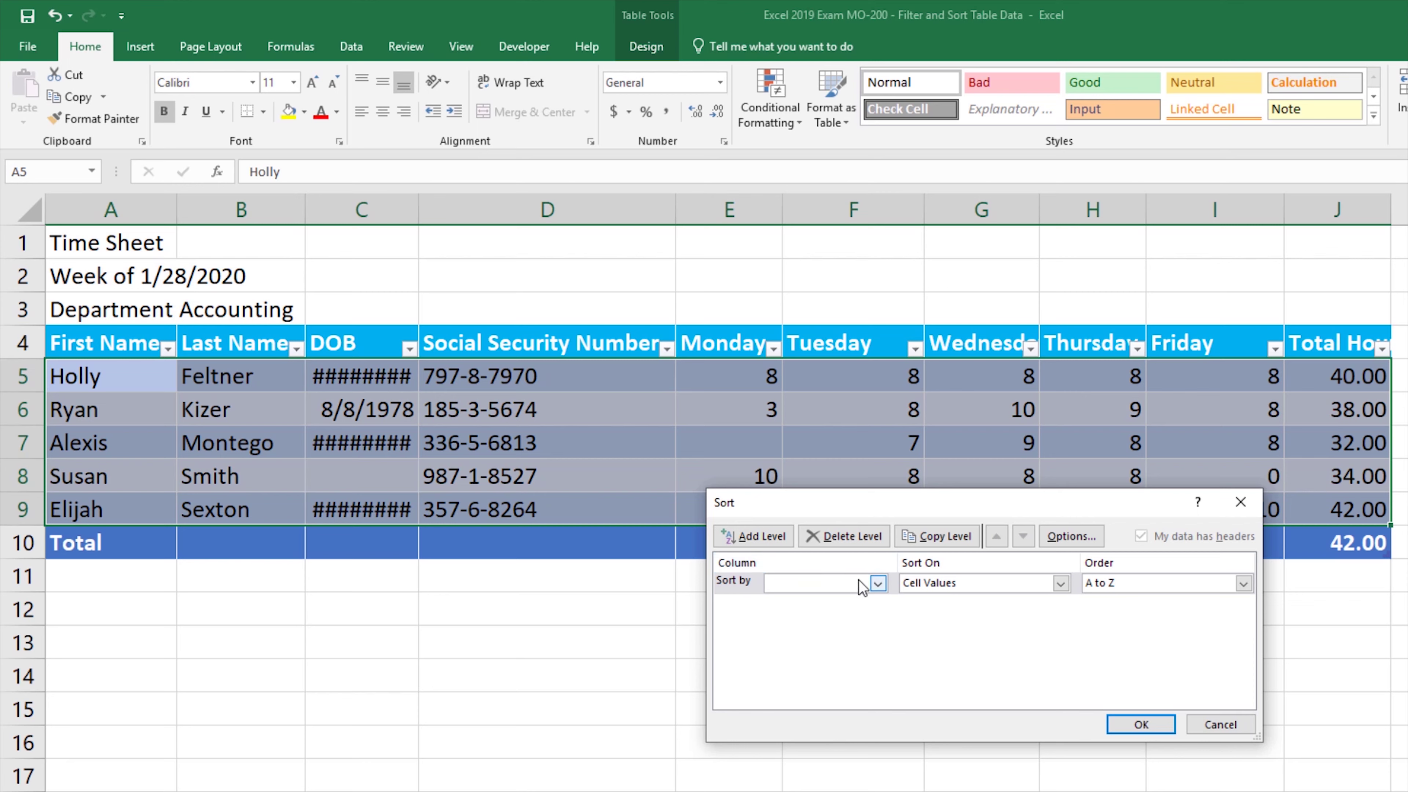
{"action": "left_click", "coordinate": [875, 583]}
{"action": "left_click", "coordinate": [832, 601]}
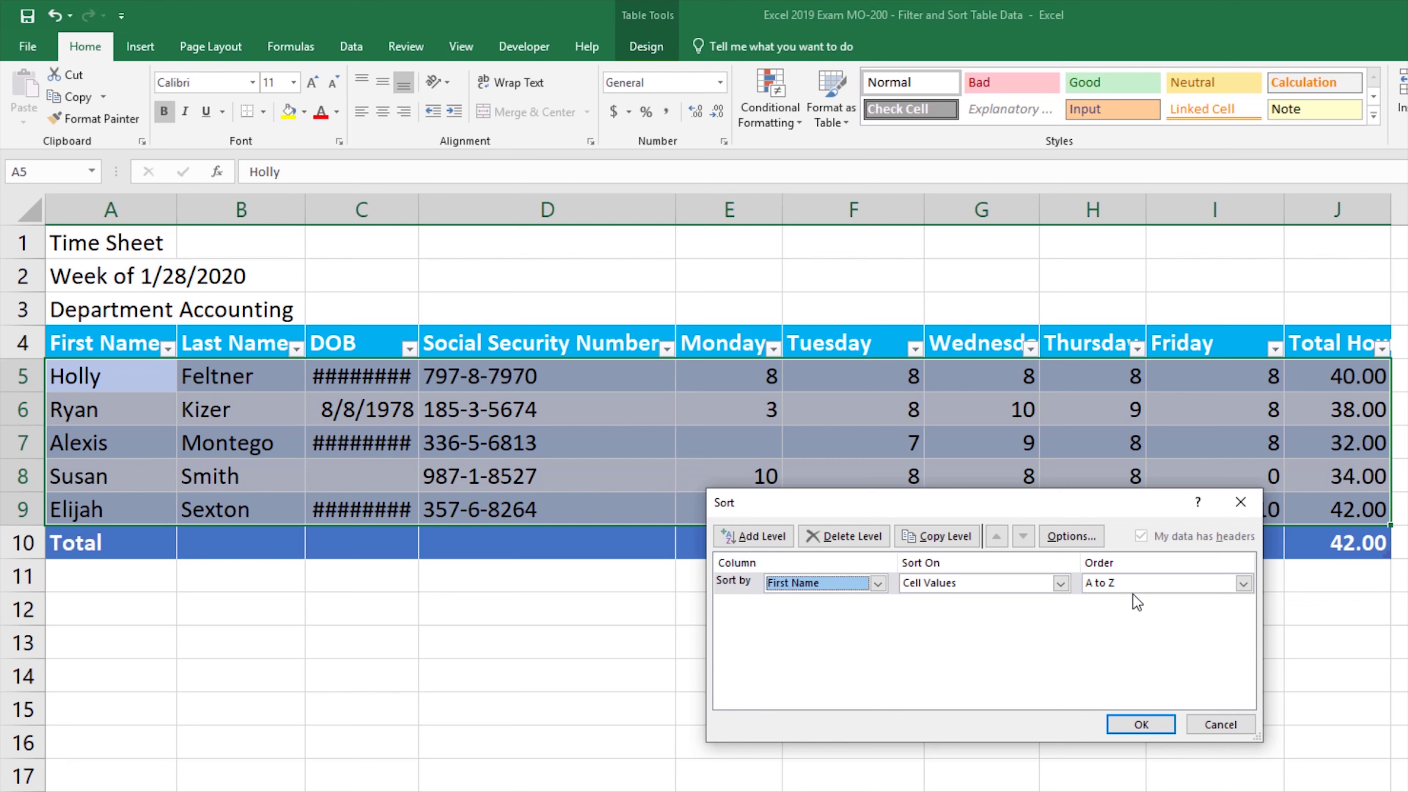
- Add a second level sorting Wednesday by cell values, Smallest to Largest
{"action": "left_click", "coordinate": [755, 536]}
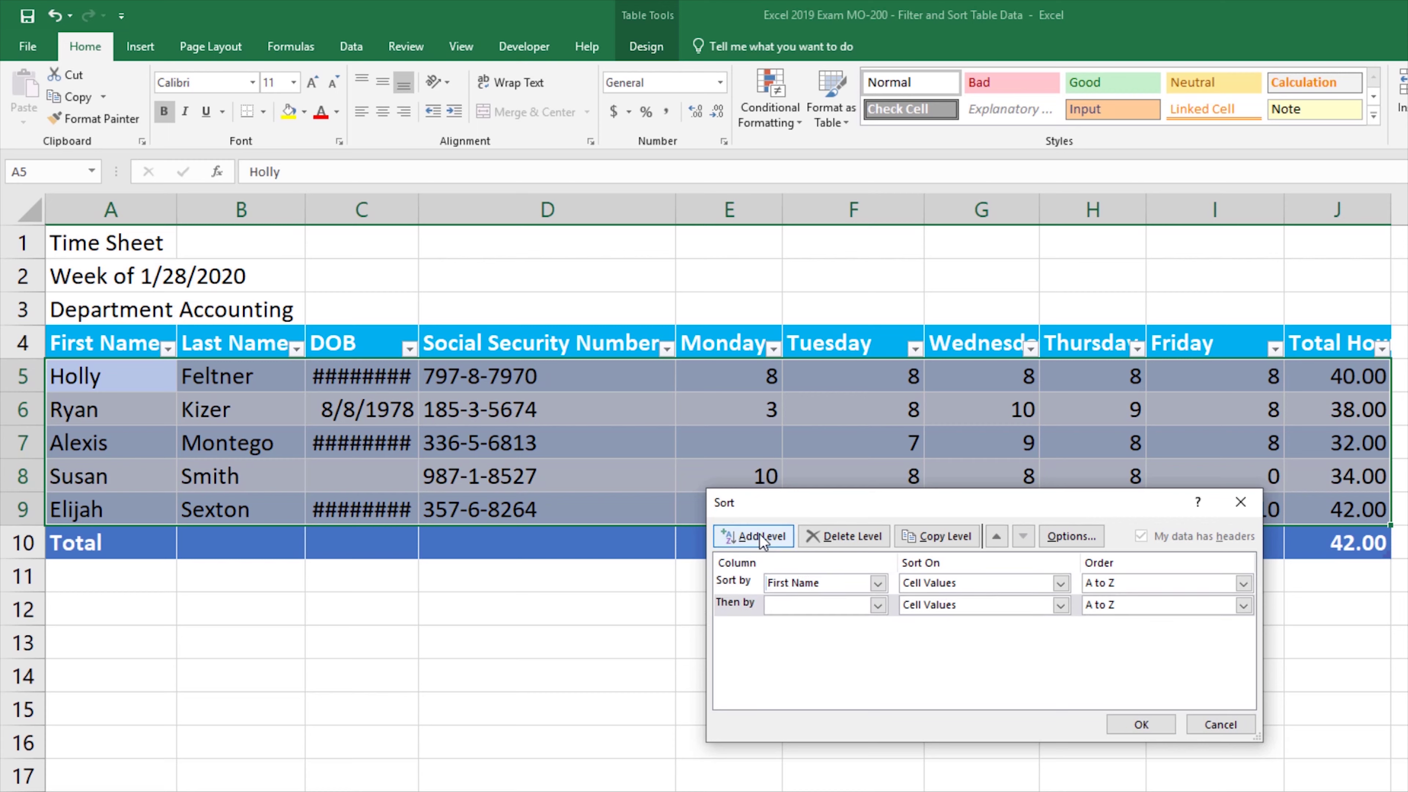
{"action": "left_click", "coordinate": [877, 605]}
{"action": "left_click", "coordinate": [861, 697]}
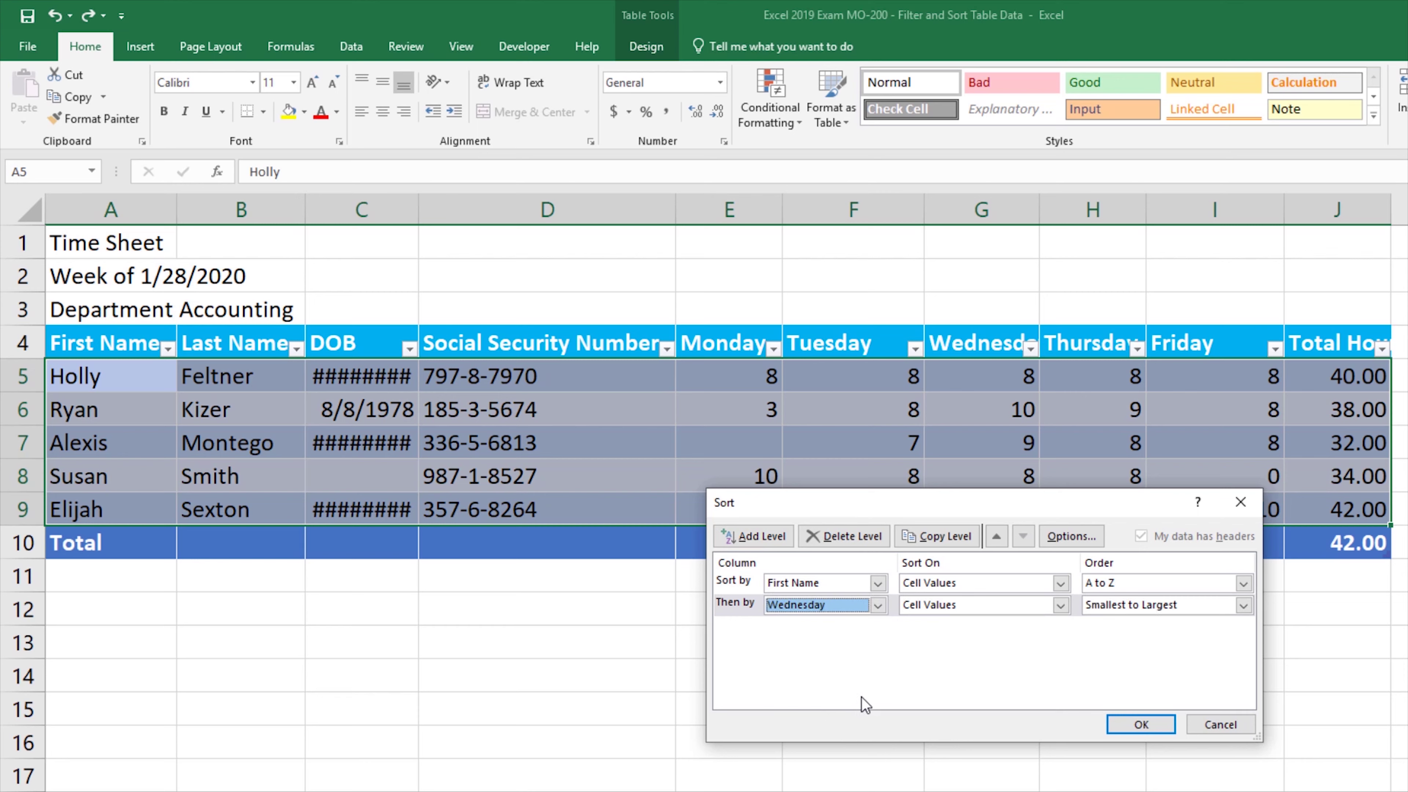
{"action": "left_click", "coordinate": [1012, 609]}
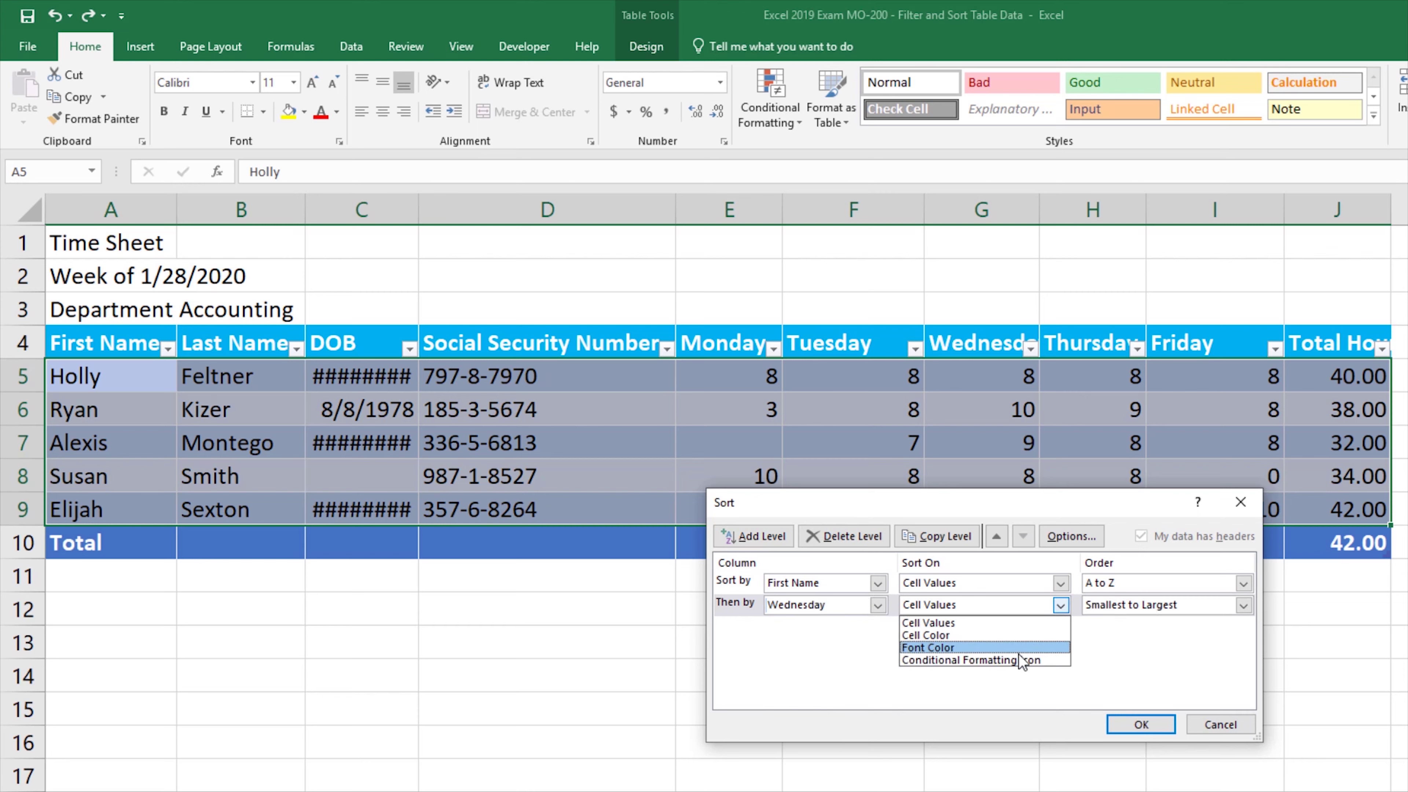
{"action": "left_click", "coordinate": [1110, 649]}
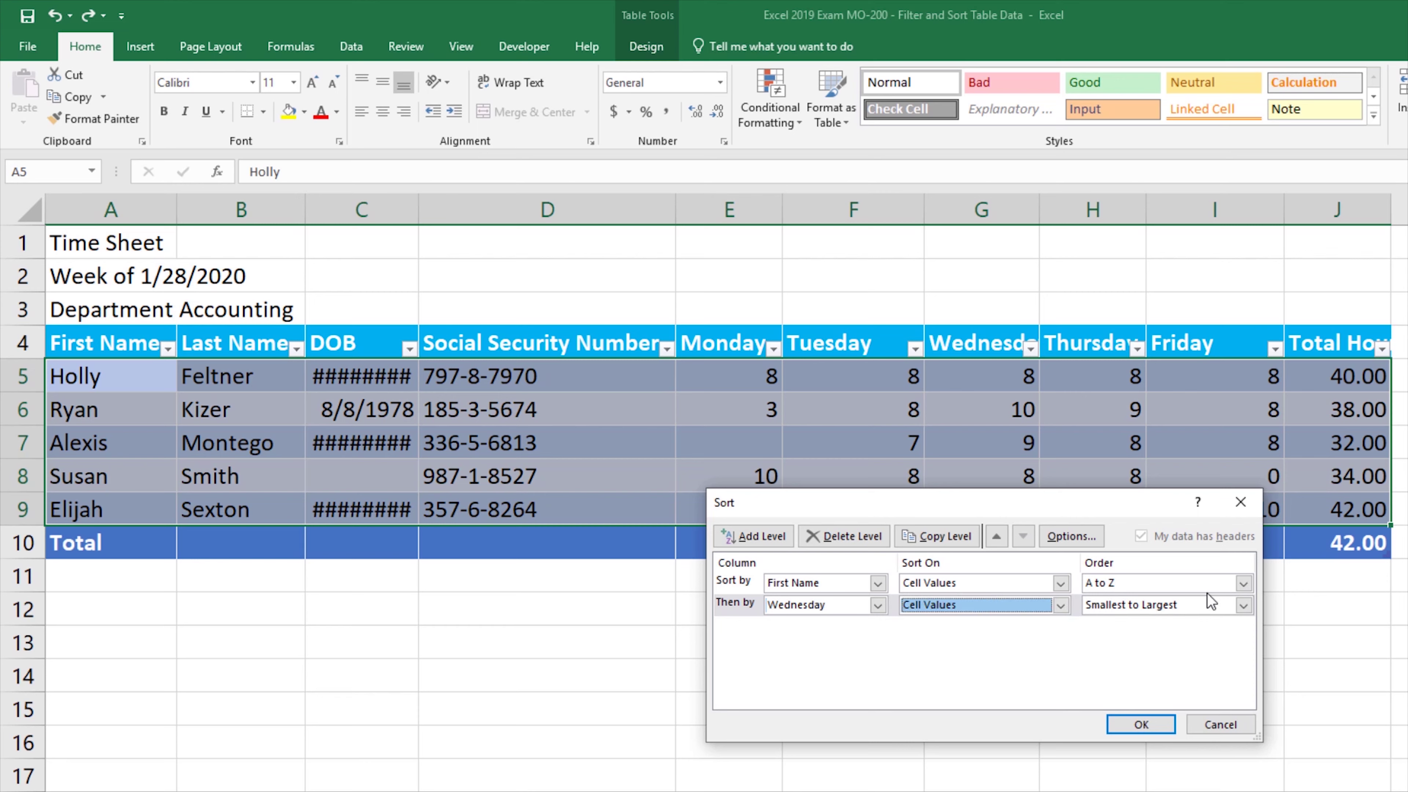
{"action": "left_click", "coordinate": [1216, 609]}
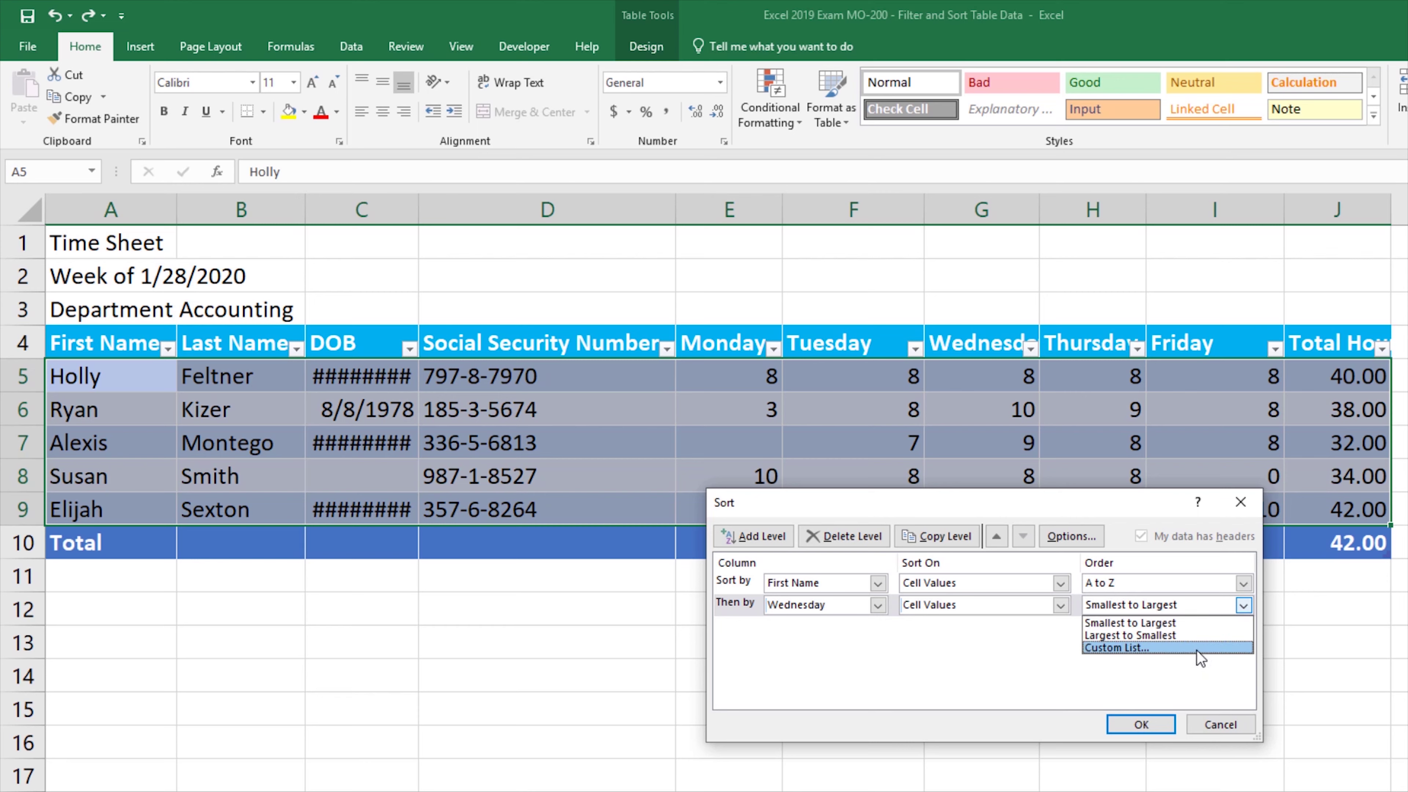
{"action": "left_click", "coordinate": [1164, 647]}
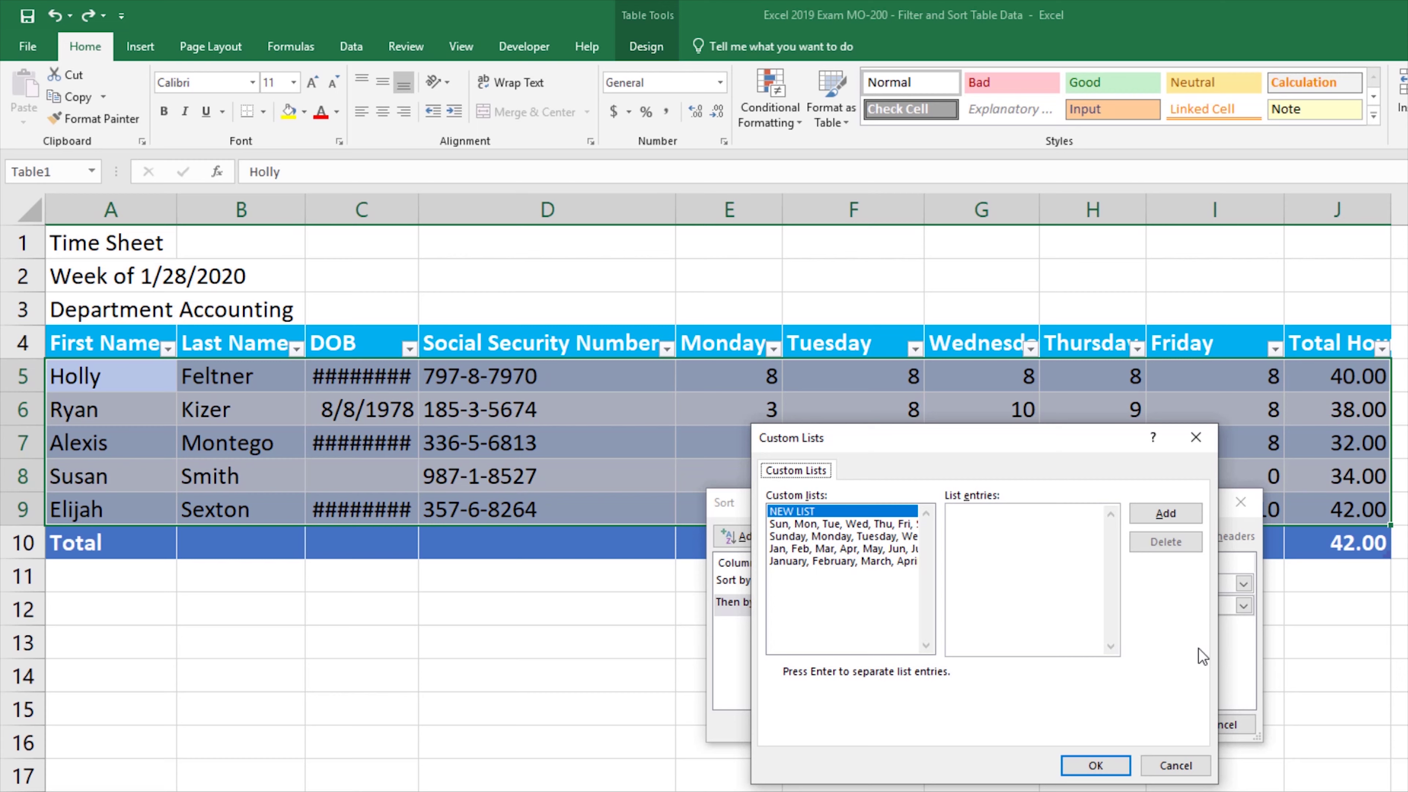
{"action": "left_click", "coordinate": [1174, 765]}
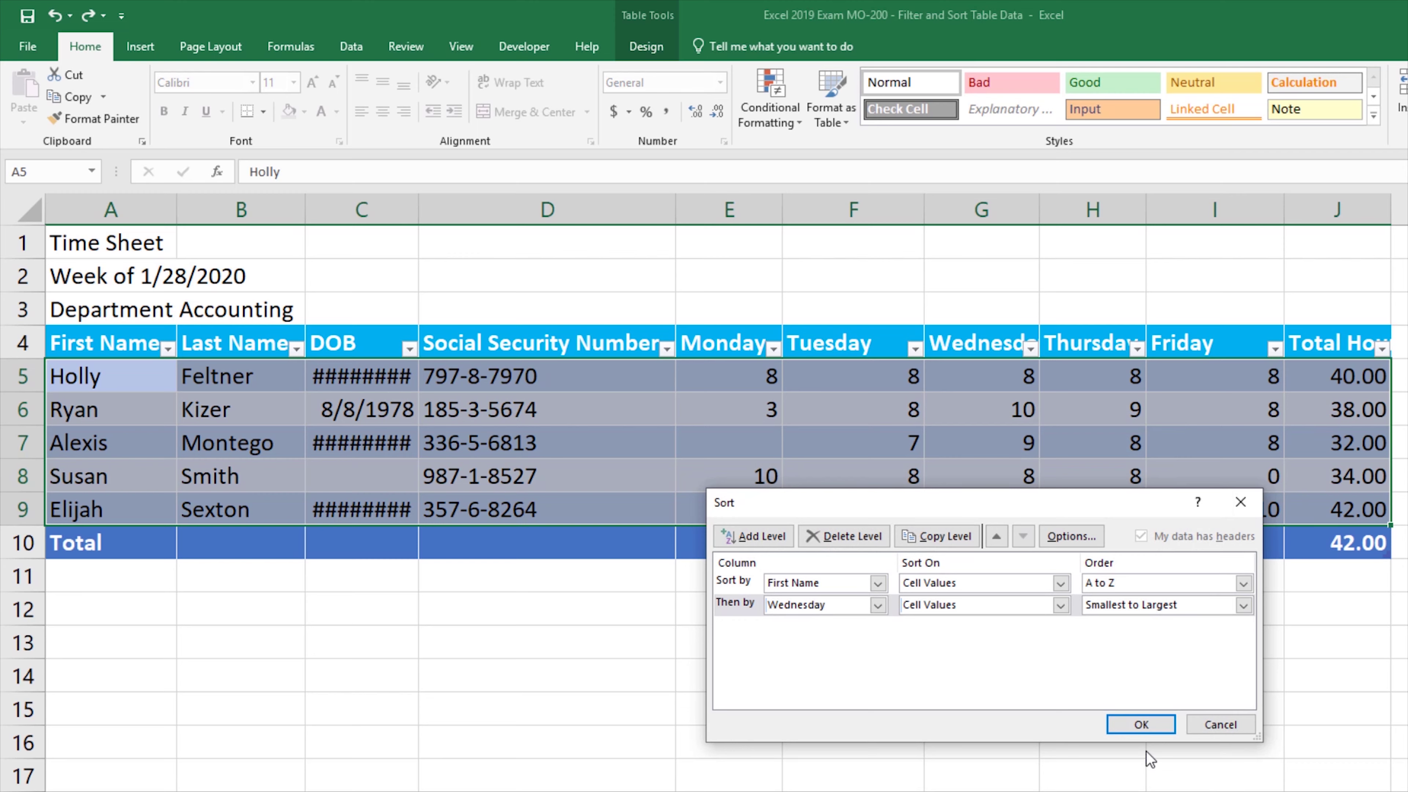
- Apply the First Name then Wednesday sort so rows run from Alexis to Susan
{"action": "left_click", "coordinate": [1143, 724]}
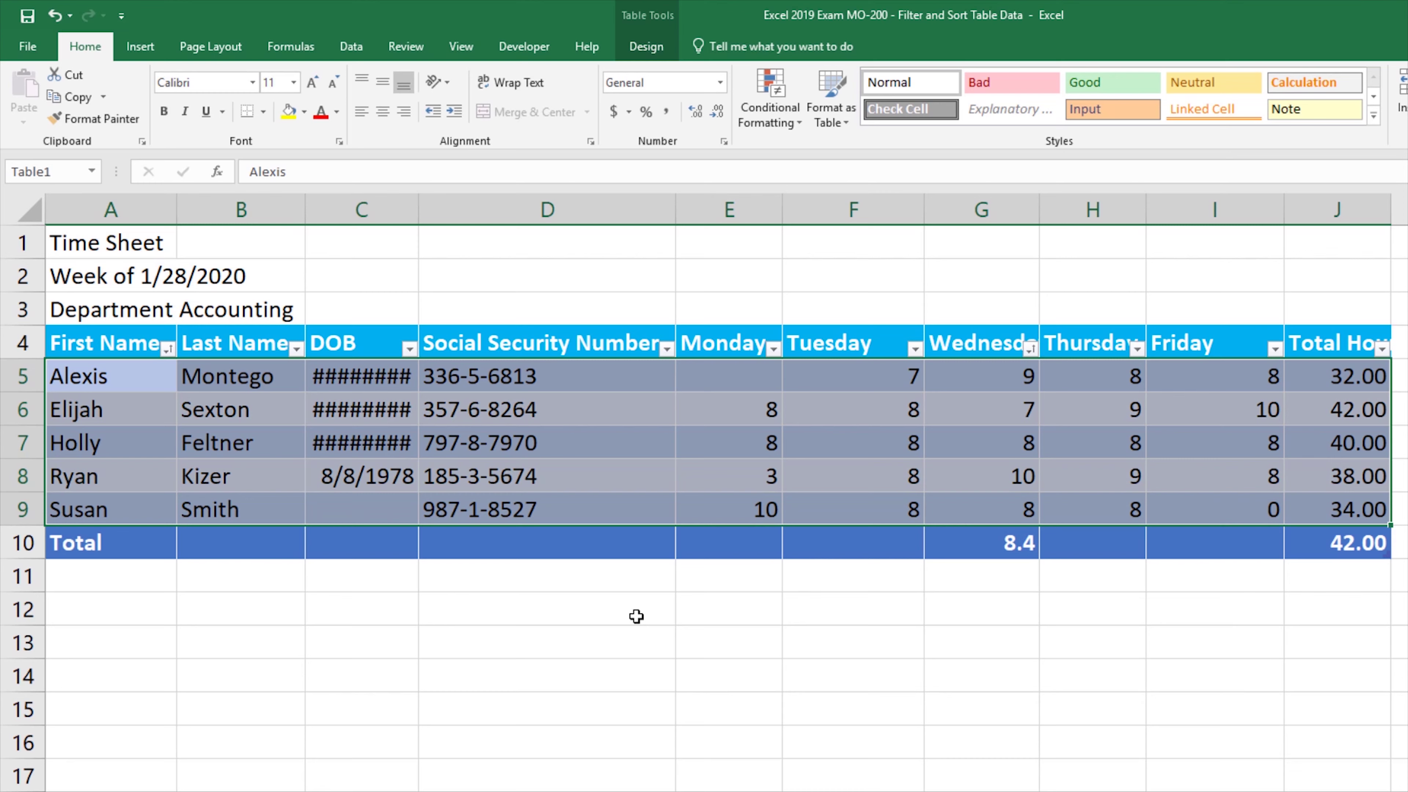